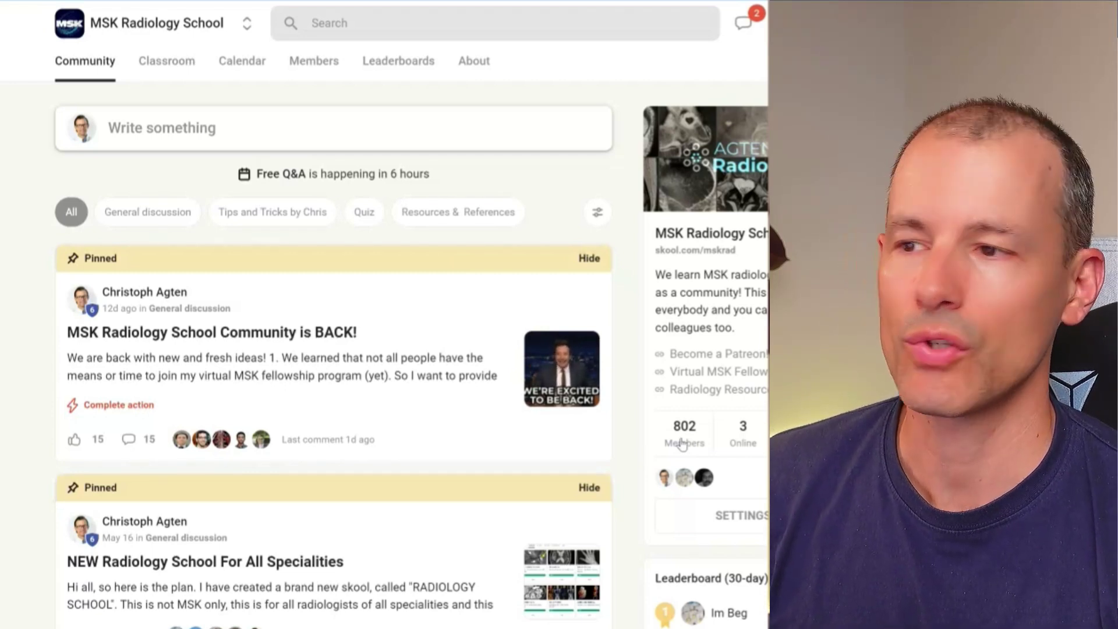
# - Scroll the MSK Radiology School feed down to the 73 year old male with shoulder pain quiz post
pyautogui.scroll(-5, 504, 417)
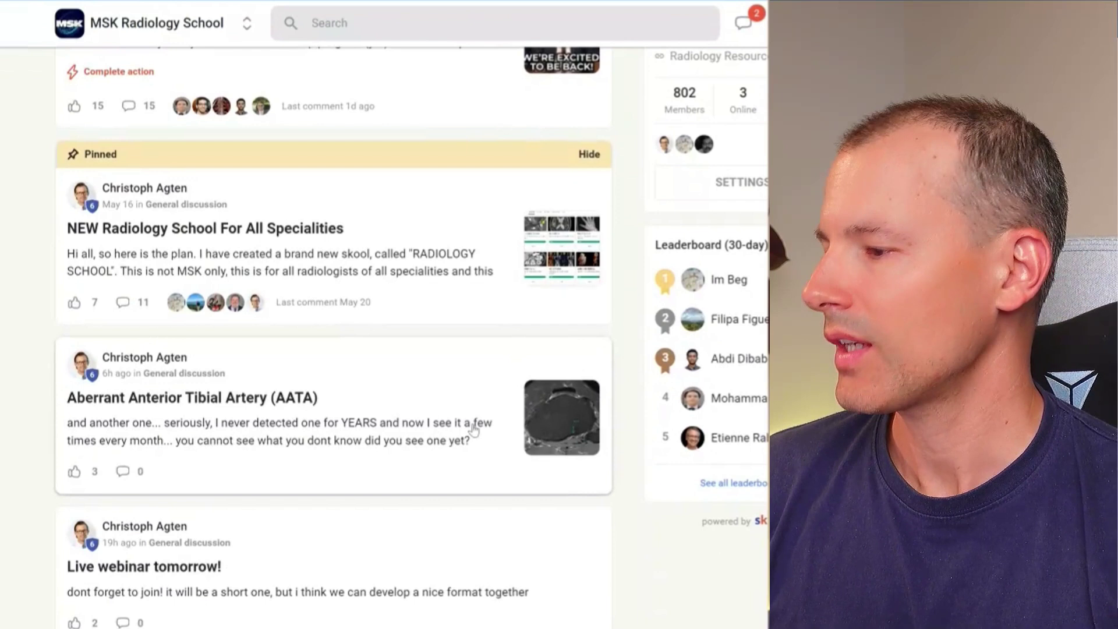
pyautogui.scroll(-5, 350, 453)
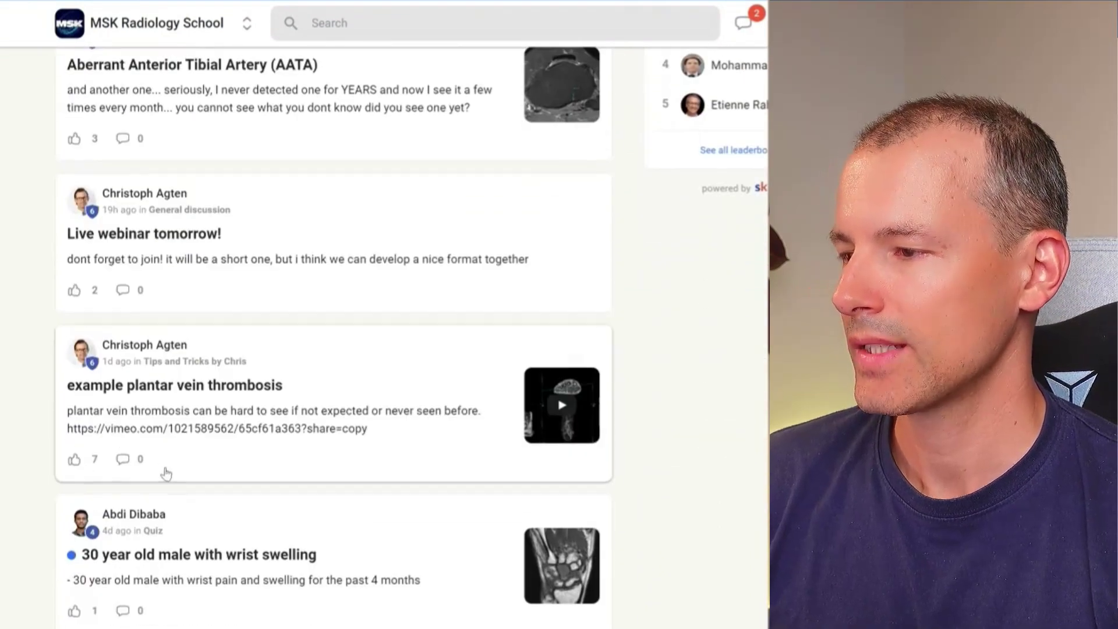
pyautogui.scroll(8, 164, 472)
pyautogui.scroll(-4, 129, 527)
pyautogui.scroll(-2, 143, 513)
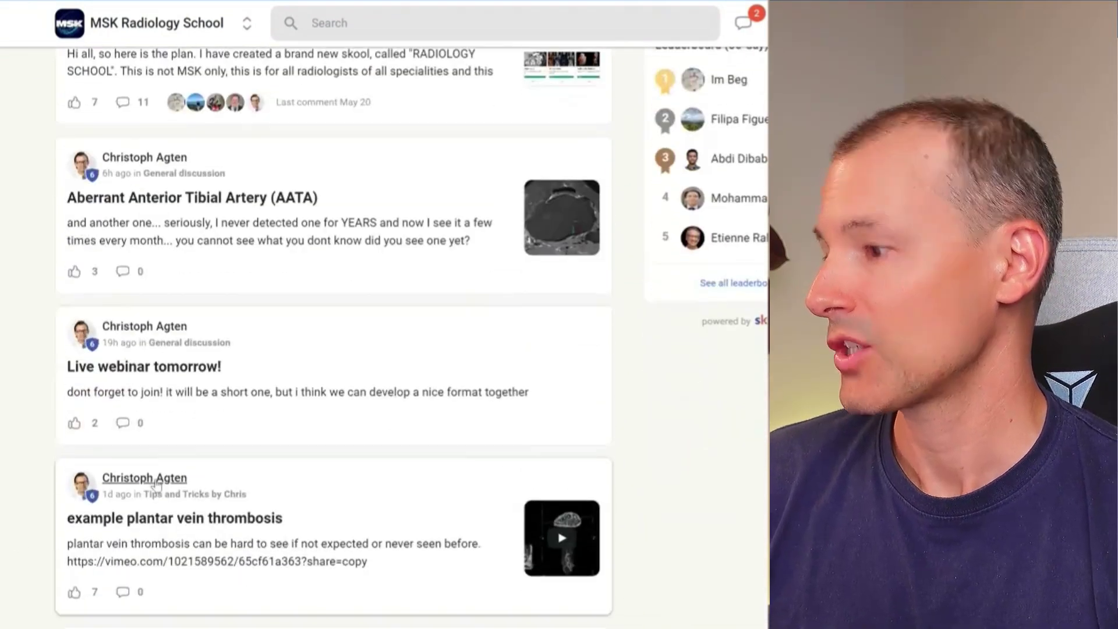
pyautogui.scroll(-5, 183, 392)
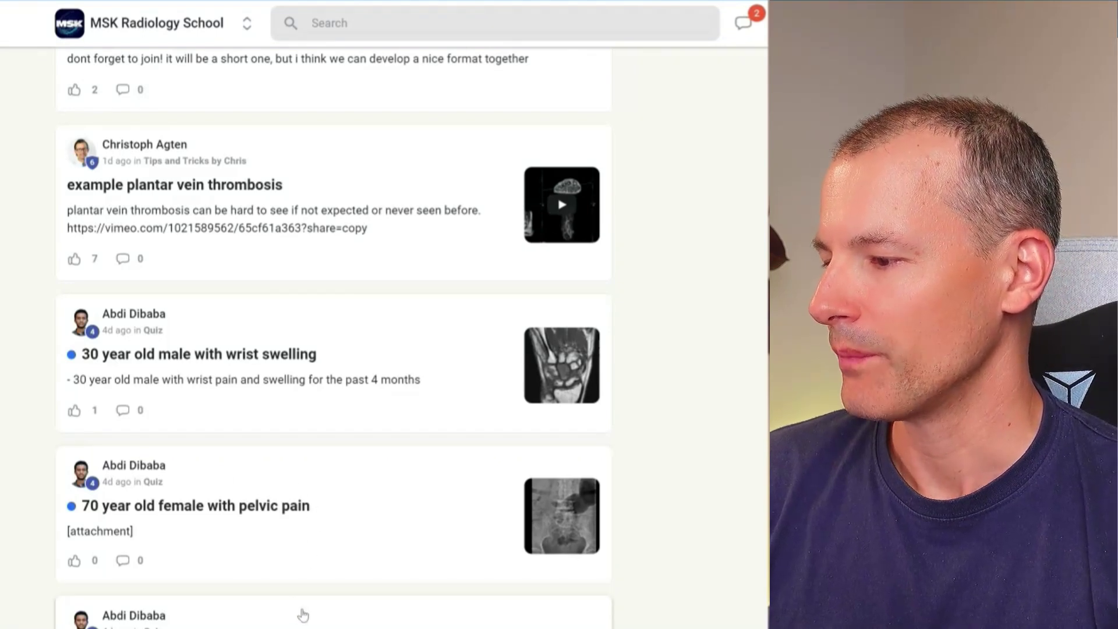
pyautogui.scroll(-3, 217, 462)
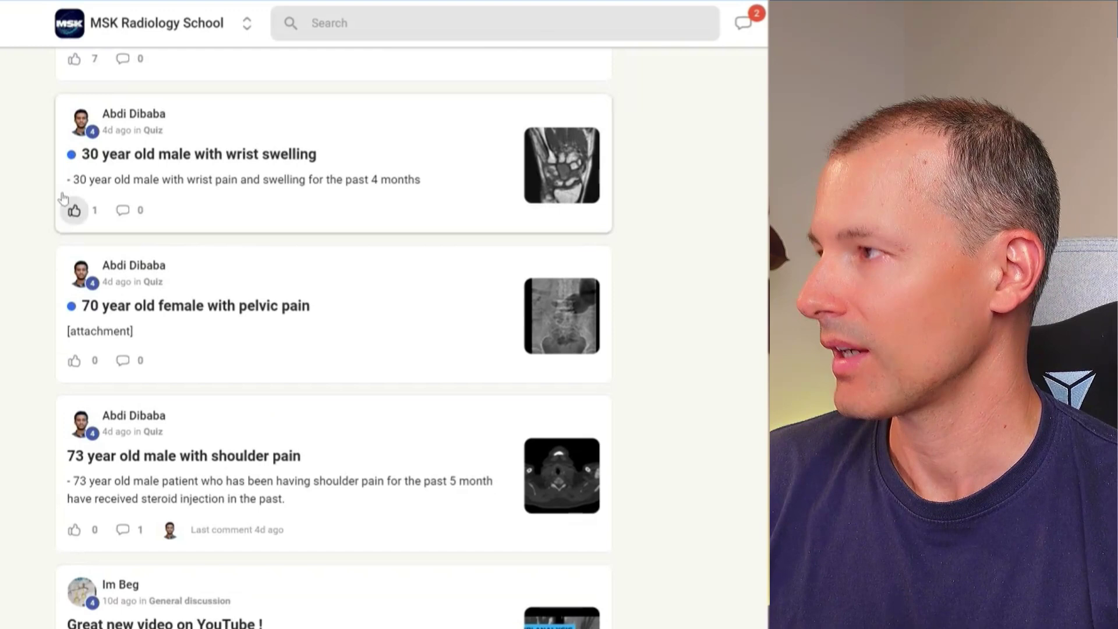
pyautogui.click(175, 9)
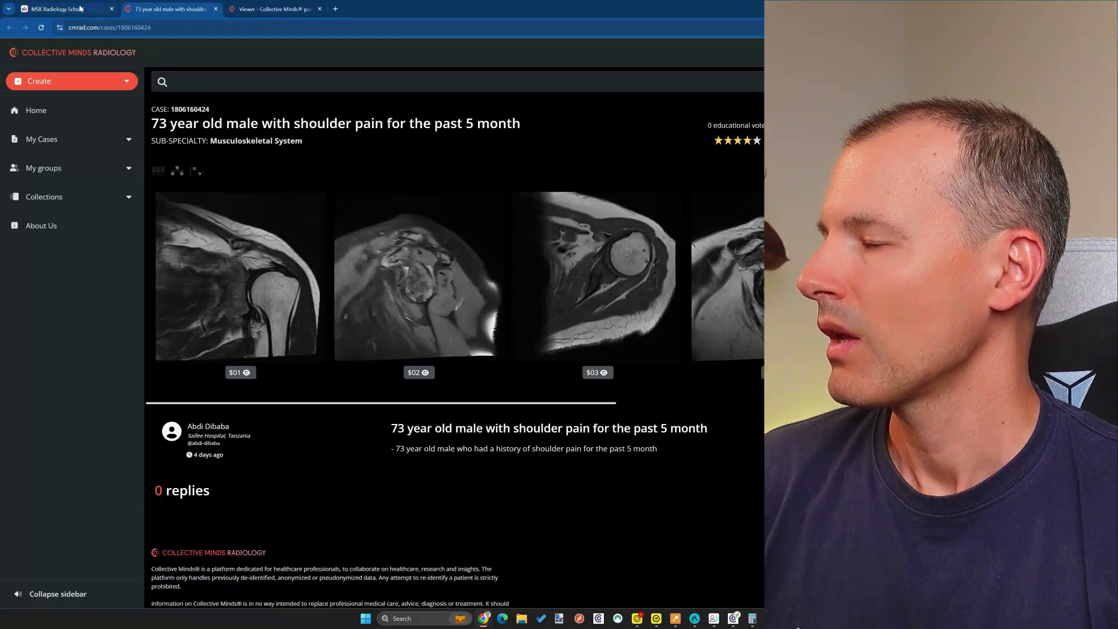
pyautogui.click(98, 10)
pyautogui.scroll(9, 370, 299)
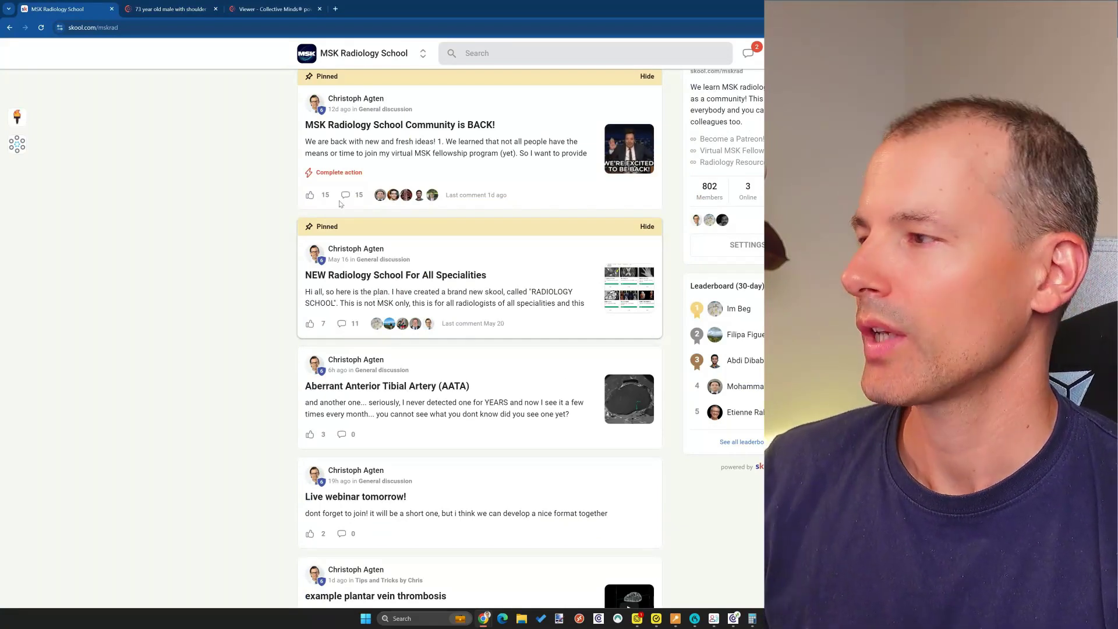
pyautogui.scroll(1, 737, 216)
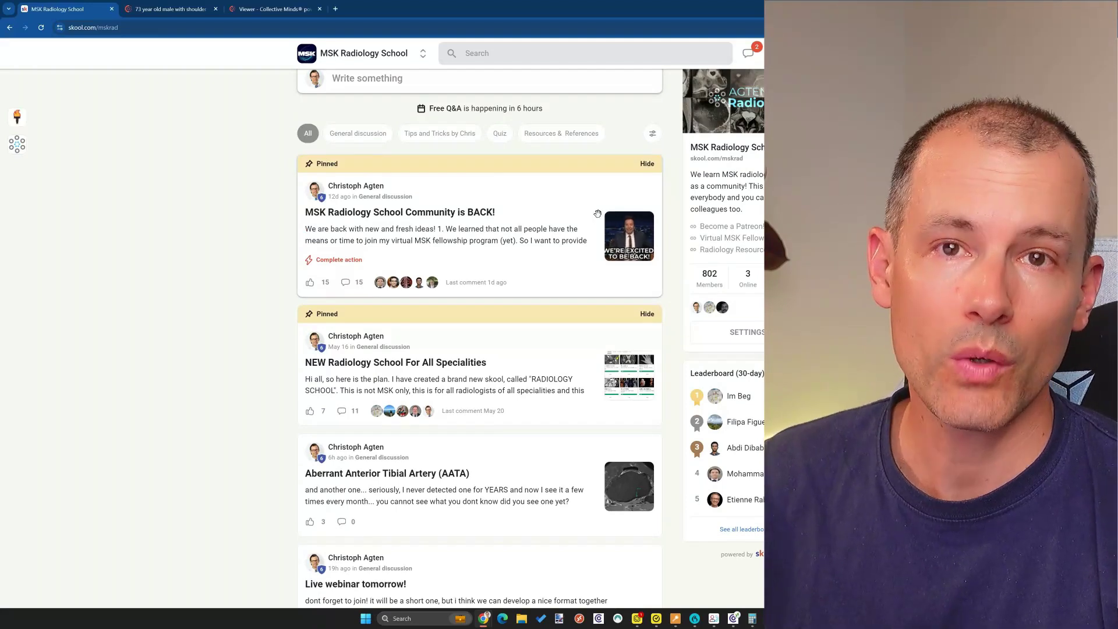
pyautogui.scroll(-3, 432, 304)
pyautogui.scroll(-1, 432, 304)
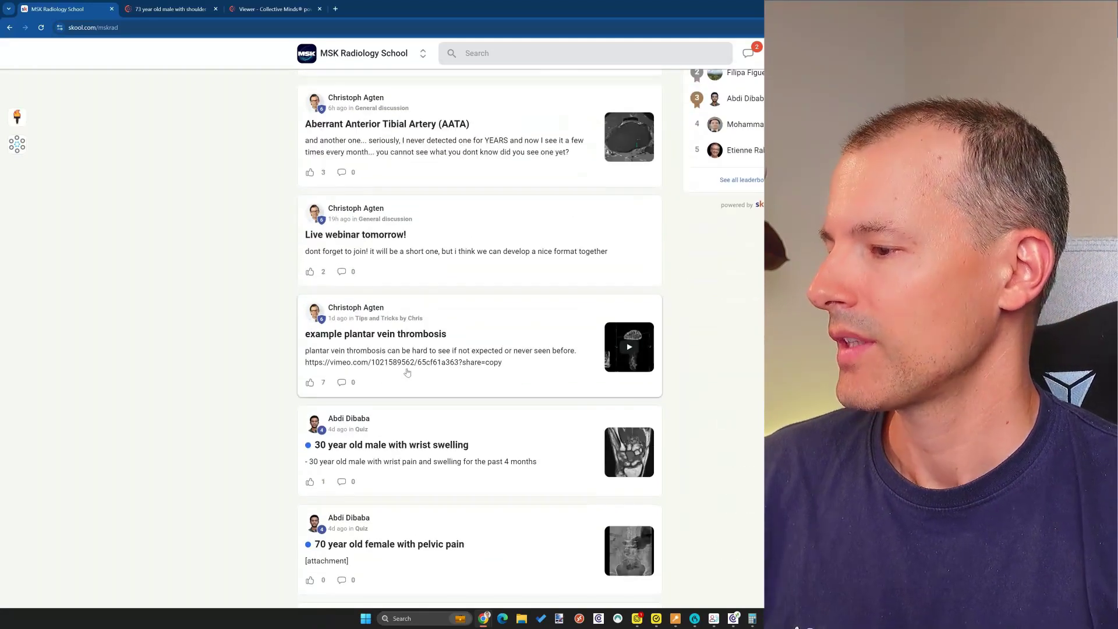
pyautogui.scroll(-2, 344, 430)
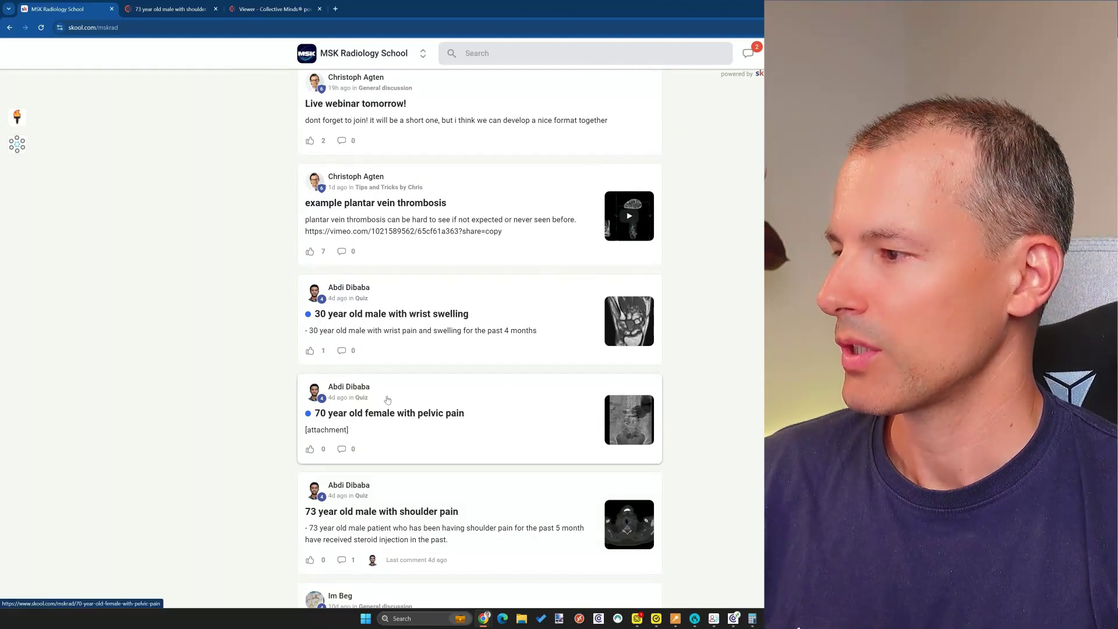
pyautogui.scroll(2, 387, 399)
pyautogui.scroll(-5, 367, 326)
# - Open the 73 year old male shoulder pain quiz post, then go to the linked cmrad.com case page
pyautogui.click(360, 297)
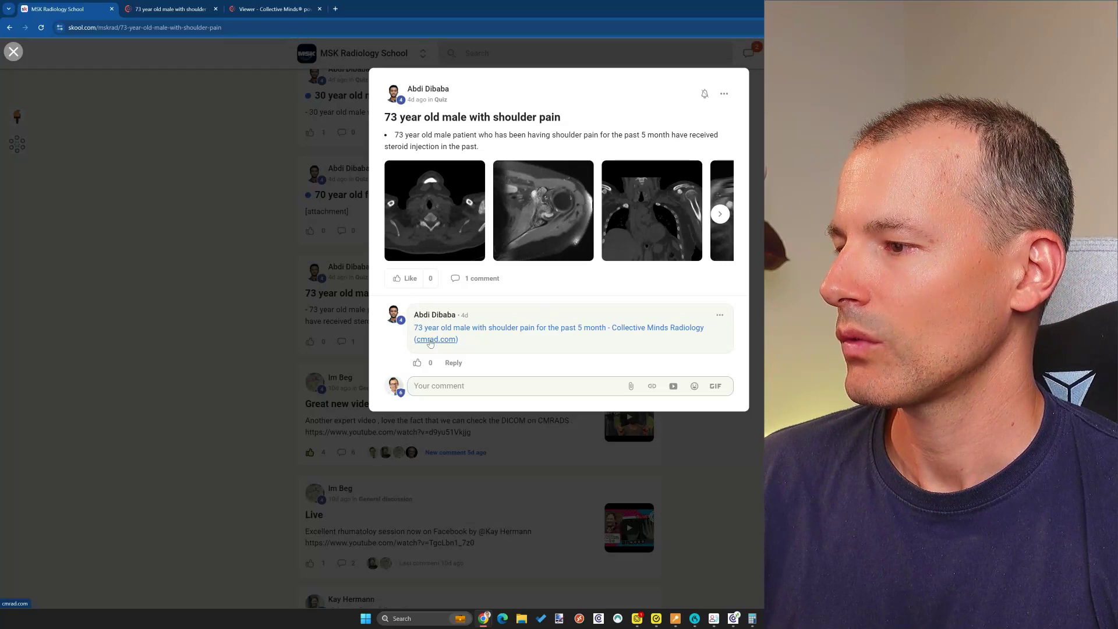
pyautogui.click(183, 4)
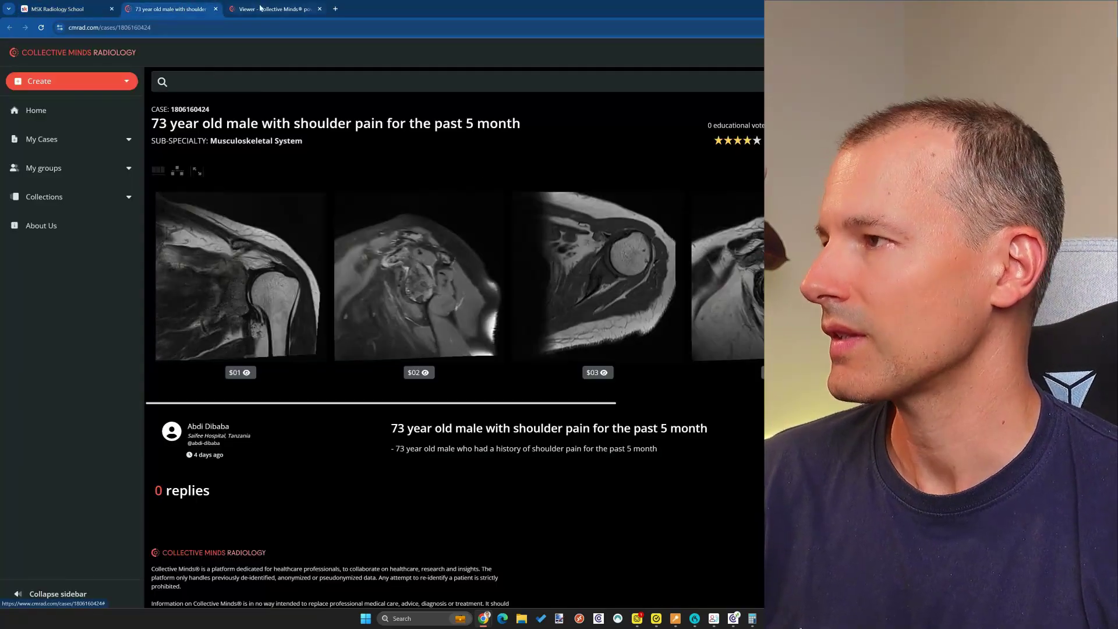
# - Switch to the Viewer tab showing the six left-shoulder MRI series
pyautogui.hotkey('ctrl', 'Tab')
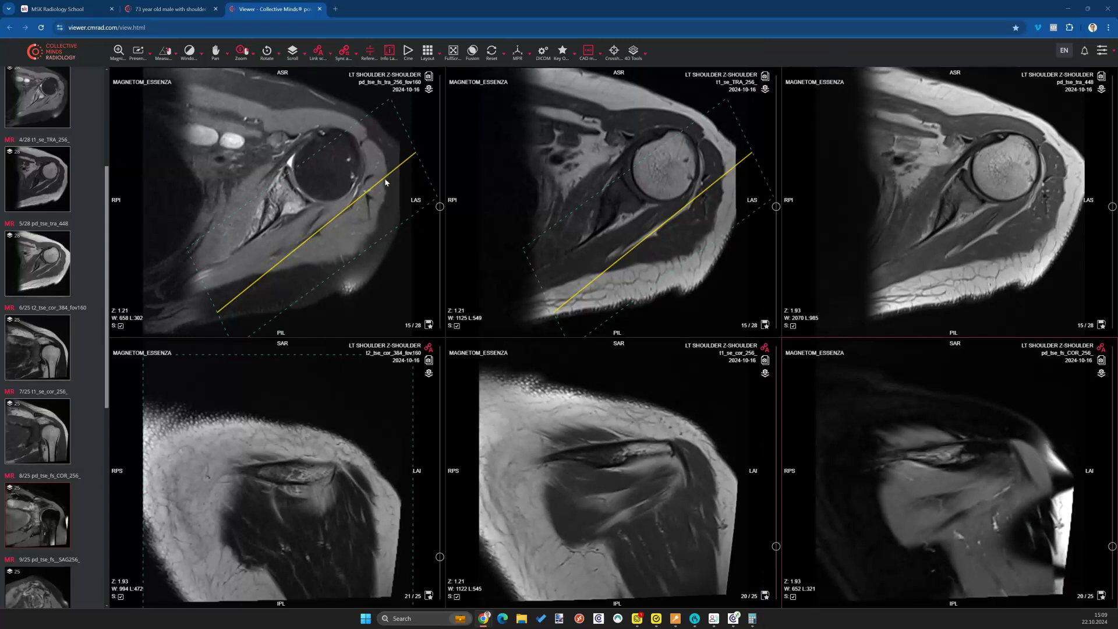
# - Make the top-middle axial series active, put the viewer in full screen, and page through its slices
pyautogui.click(551, 184)
pyautogui.press('F11')
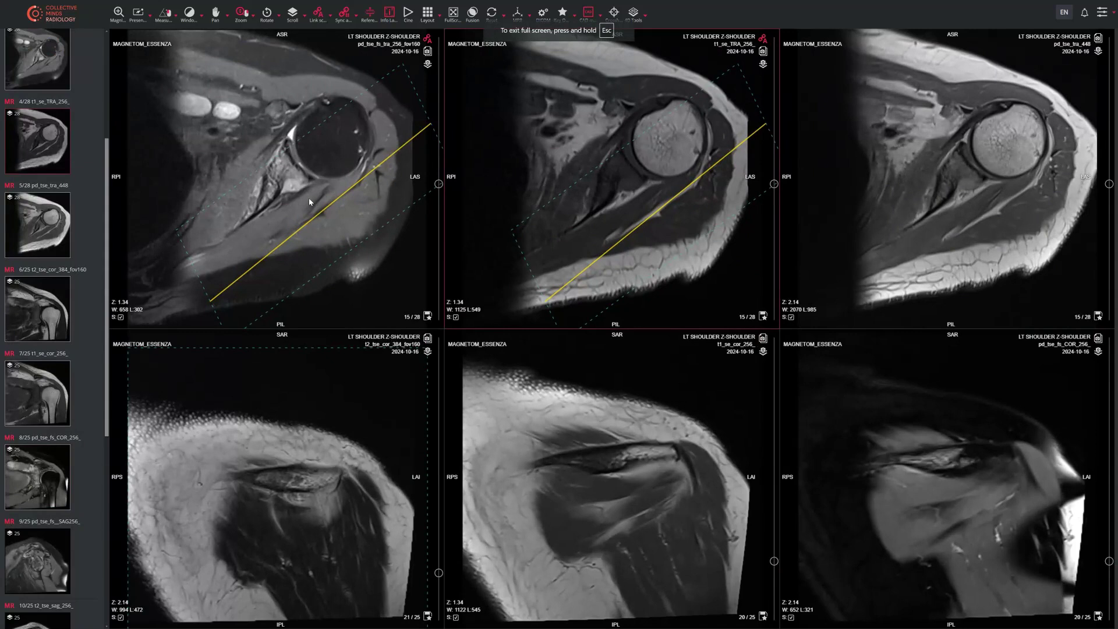
pyautogui.scroll(7, 287, 215)
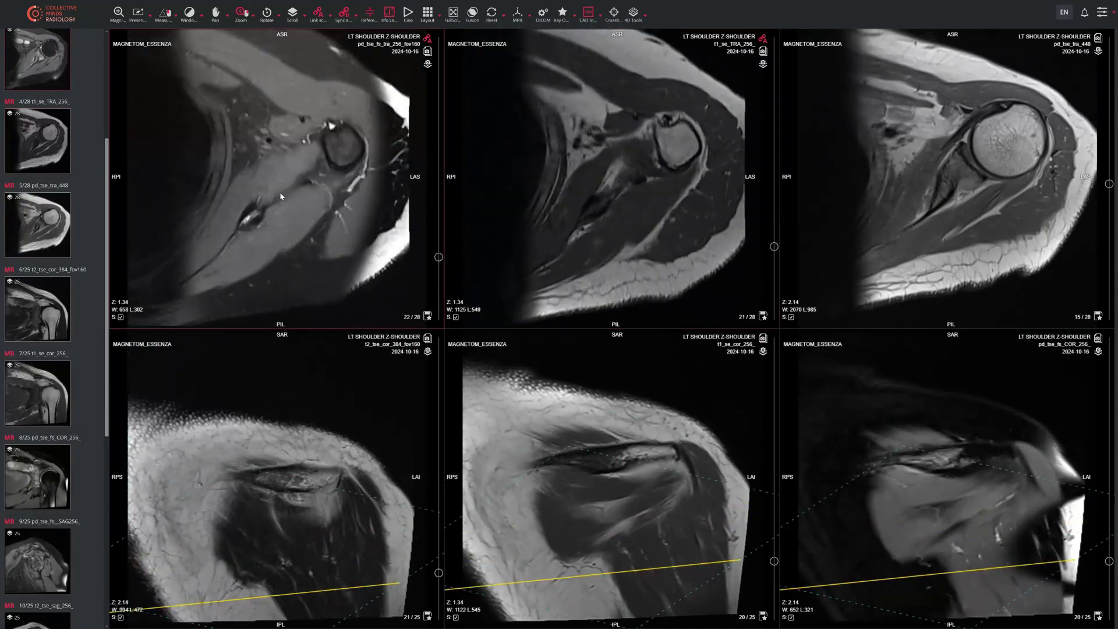
pyautogui.scroll(-6, 285, 204)
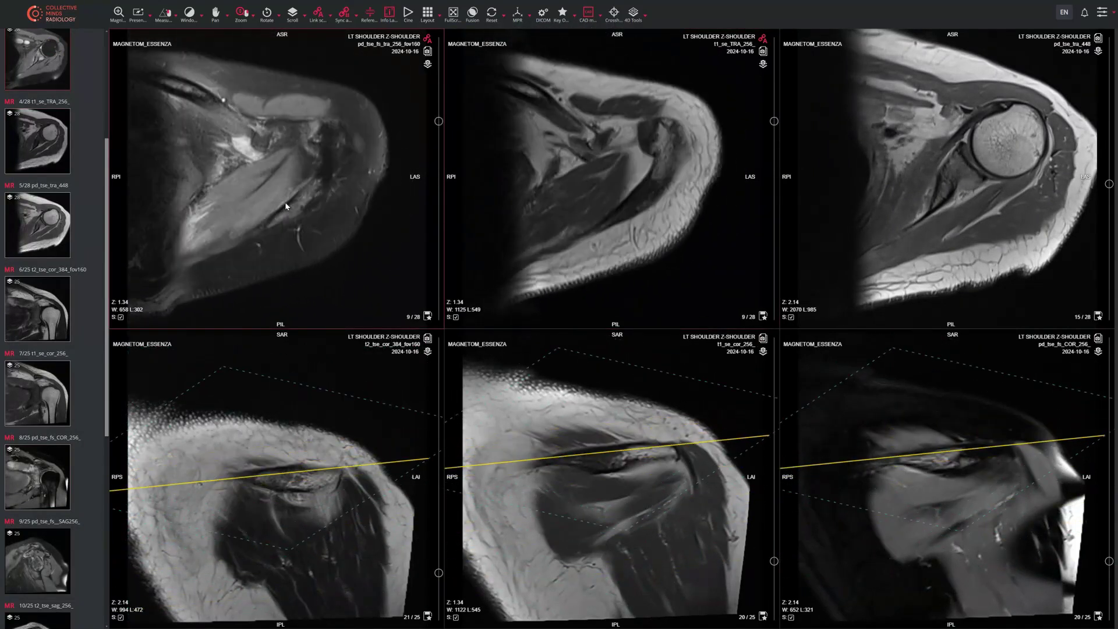
pyautogui.scroll(4, 286, 205)
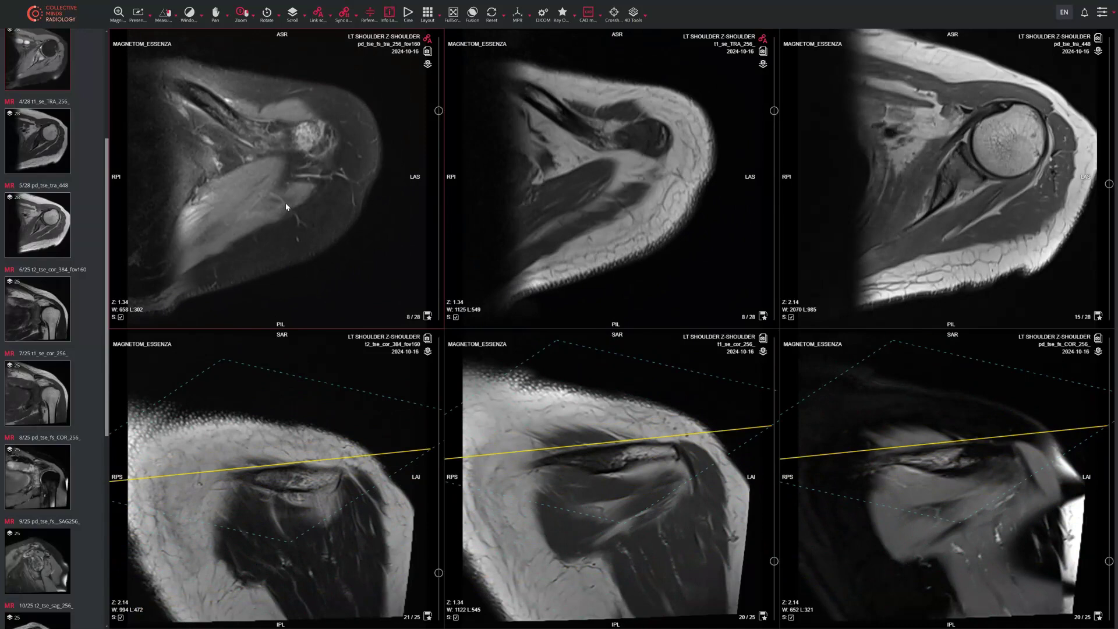
pyautogui.scroll(-5, 285, 205)
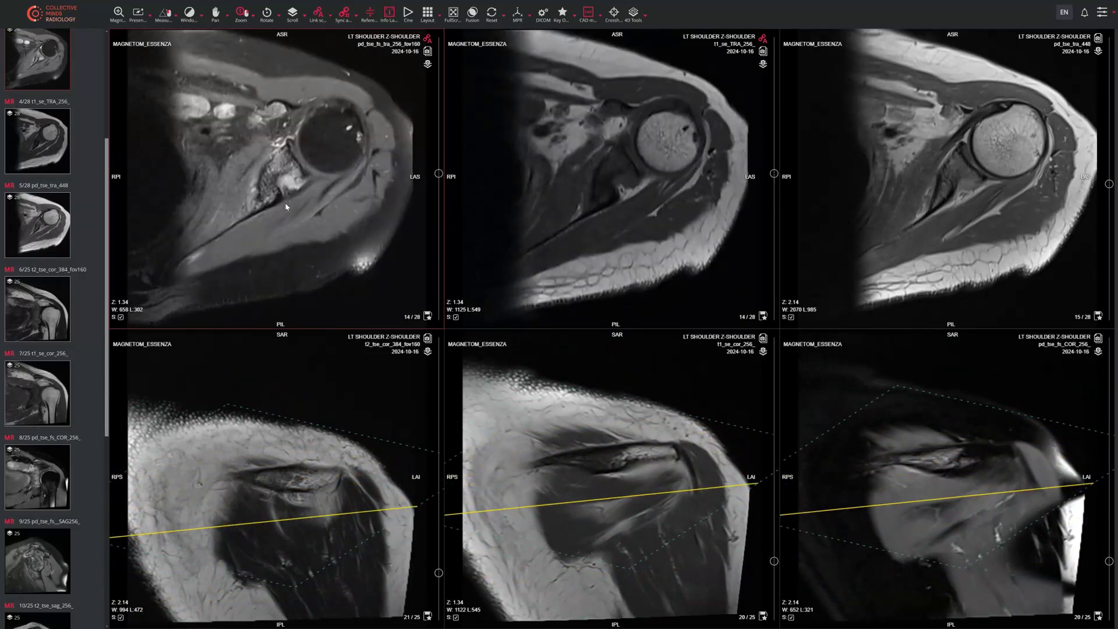
pyautogui.scroll(4, 273, 201)
# - Maximize pd_tse_fs_tra, scroll its slices around the humeral head, then restore the 2x3 layout
pyautogui.doubleClick(271, 200)
pyautogui.scroll(-1, 478, 275)
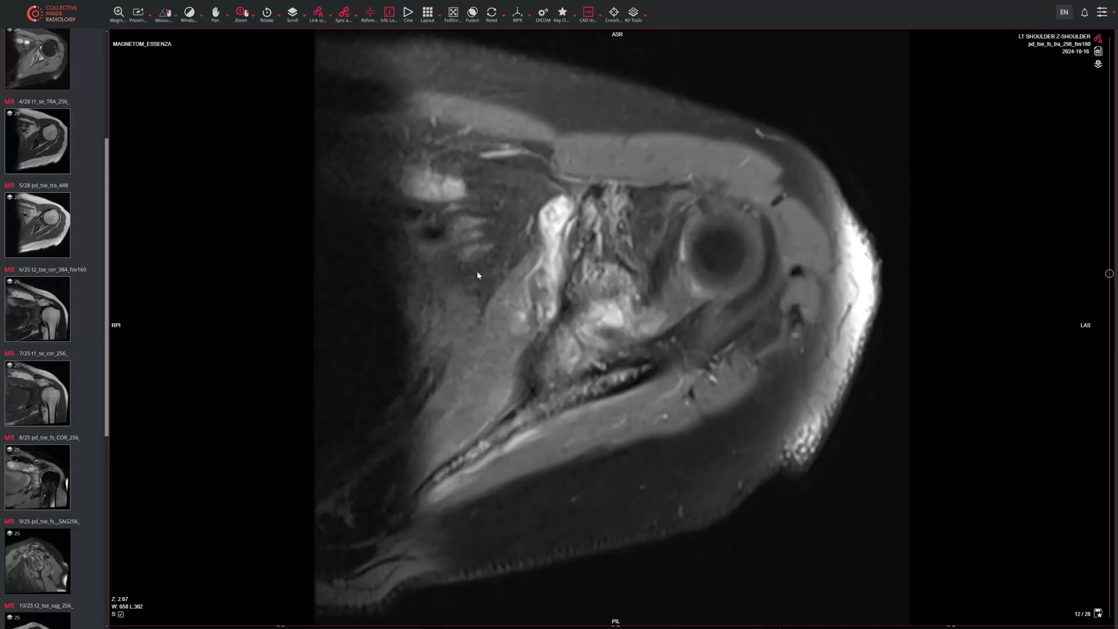
pyautogui.scroll(1, 542, 275)
pyautogui.scroll(-3, 571, 256)
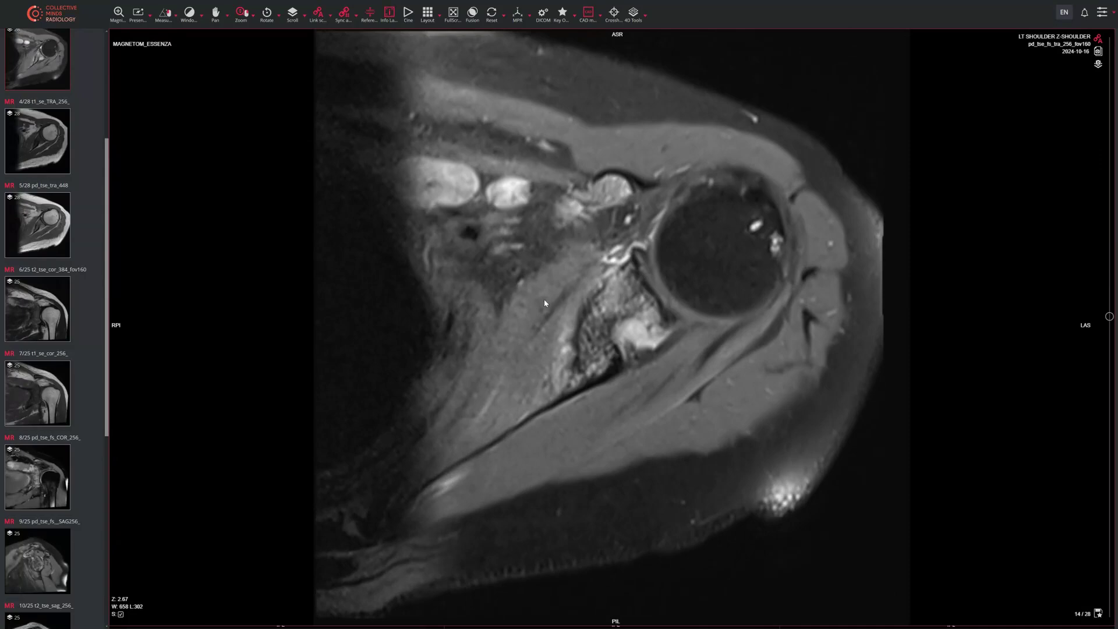
pyautogui.scroll(1, 607, 232)
pyautogui.scroll(-6, 607, 233)
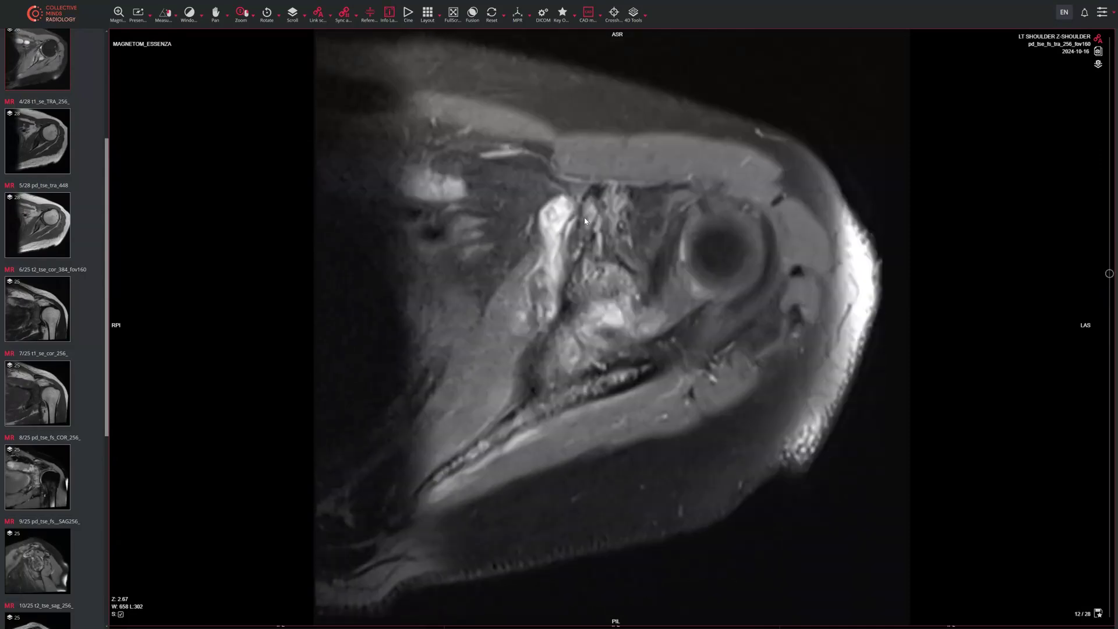
pyautogui.scroll(4, 601, 278)
pyautogui.scroll(5, 602, 279)
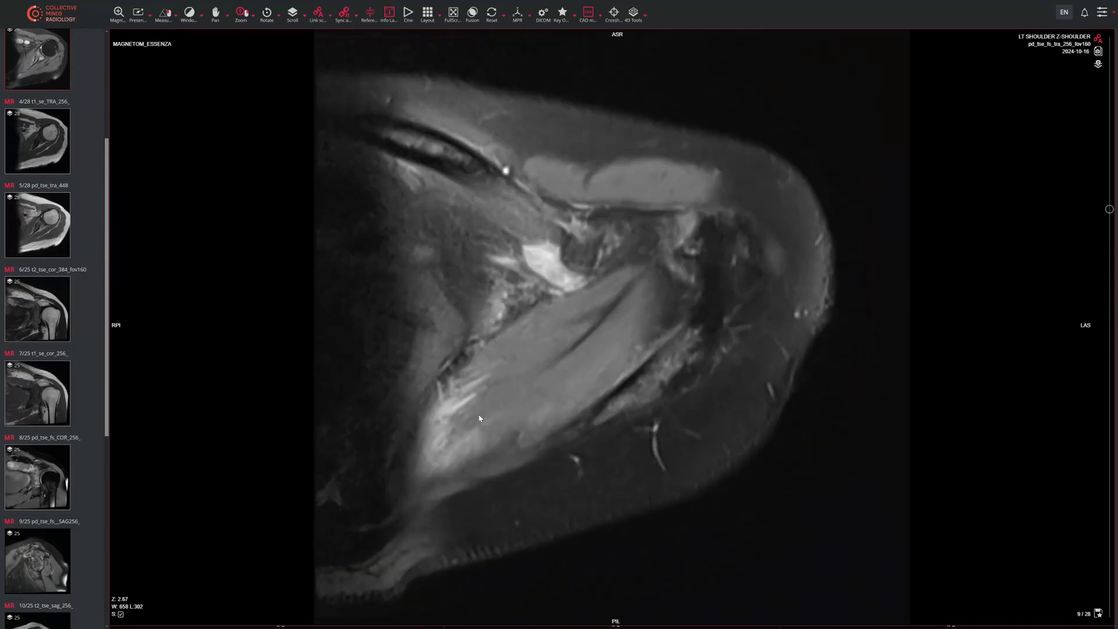
pyautogui.scroll(-2, 473, 425)
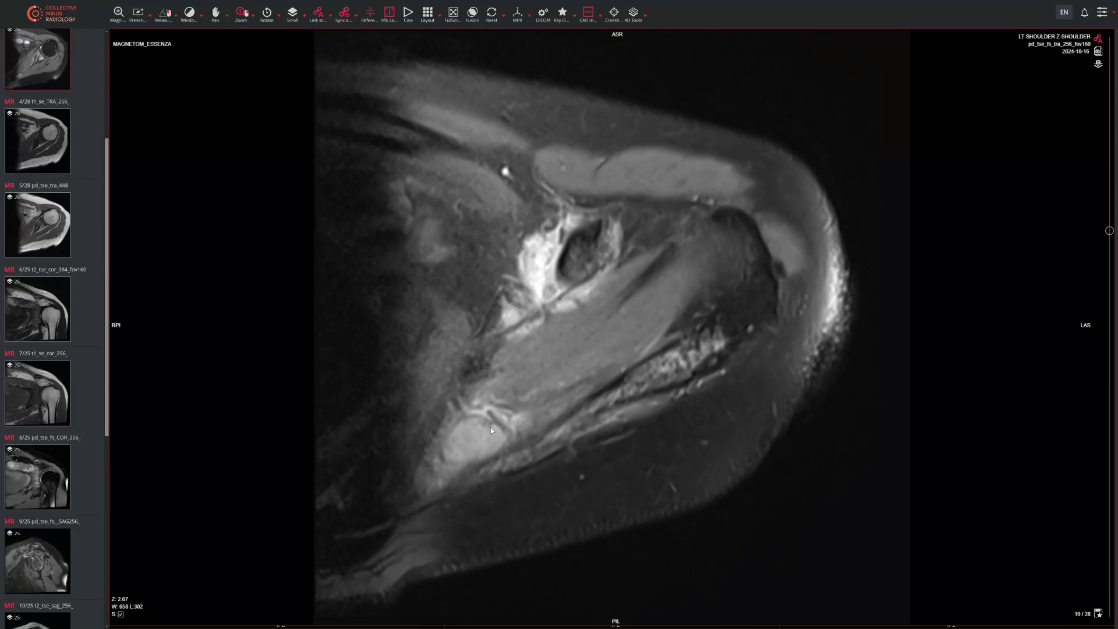
pyautogui.scroll(-2, 491, 430)
pyautogui.scroll(2, 541, 436)
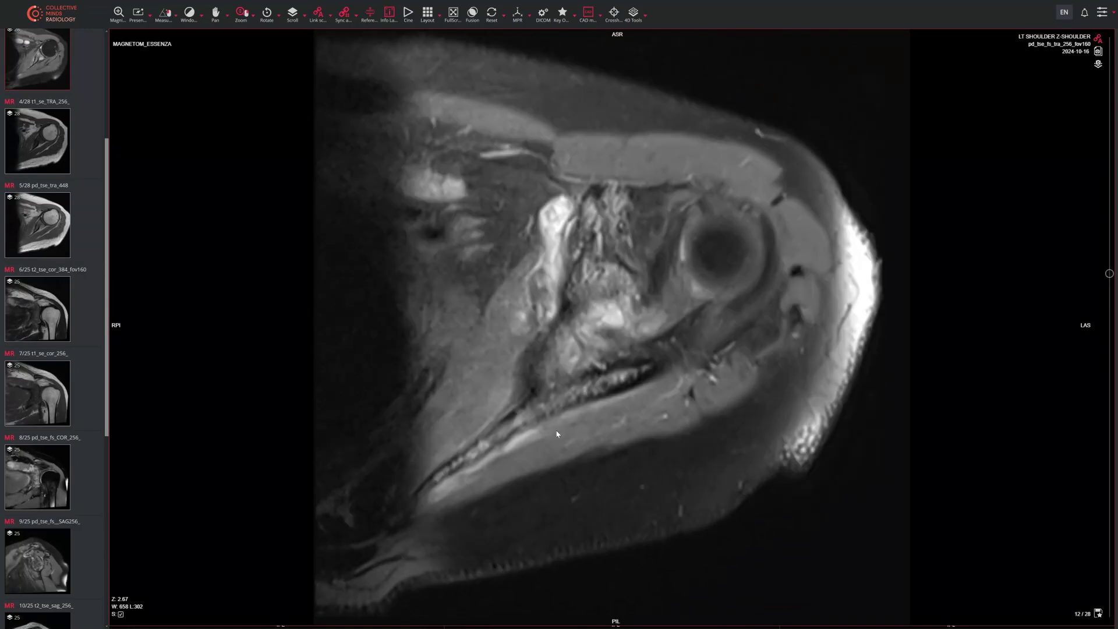
pyautogui.scroll(-2, 469, 485)
pyautogui.scroll(4, 477, 466)
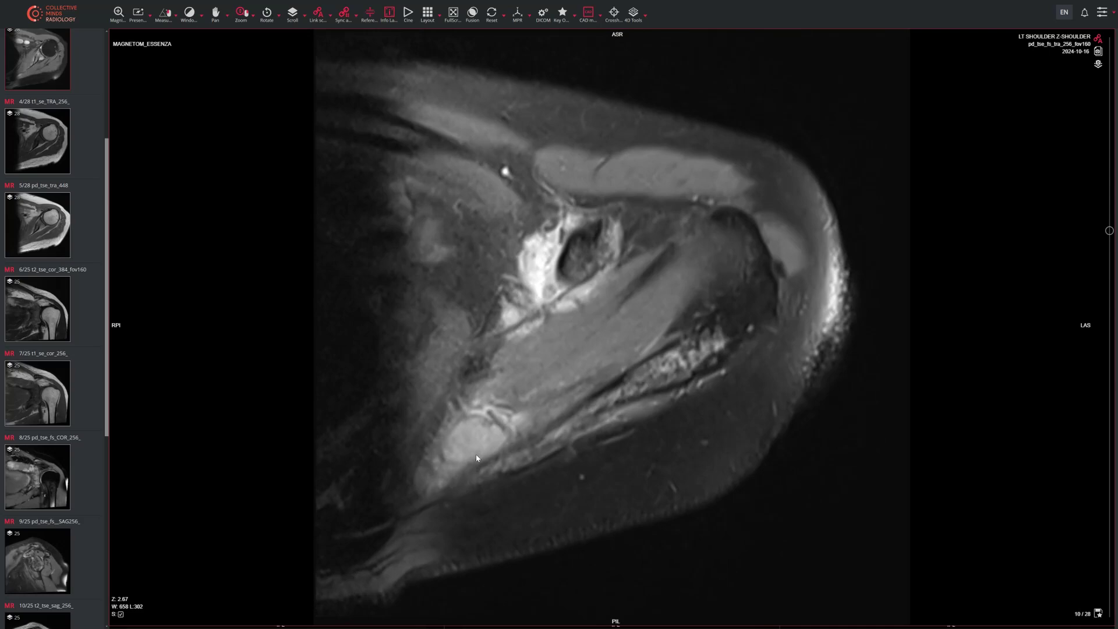
pyautogui.scroll(-6, 486, 443)
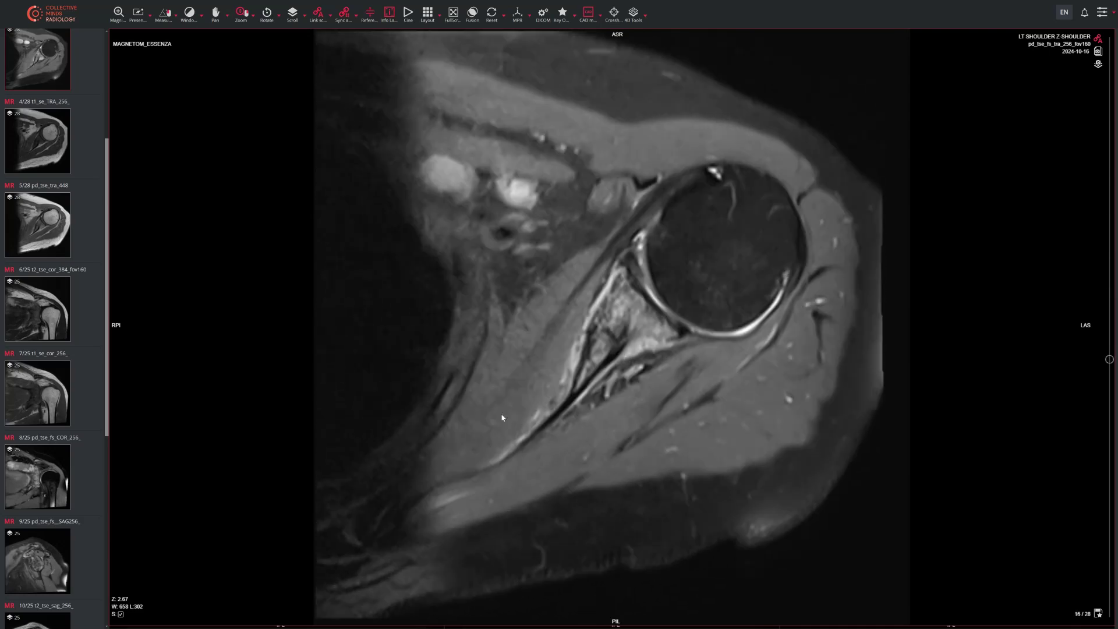
pyautogui.doubleClick(493, 384)
# - Scroll the linked PD fat-suppressed and T1 axial series back up to slice 8 of 28
pyautogui.scroll(2, 243, 210)
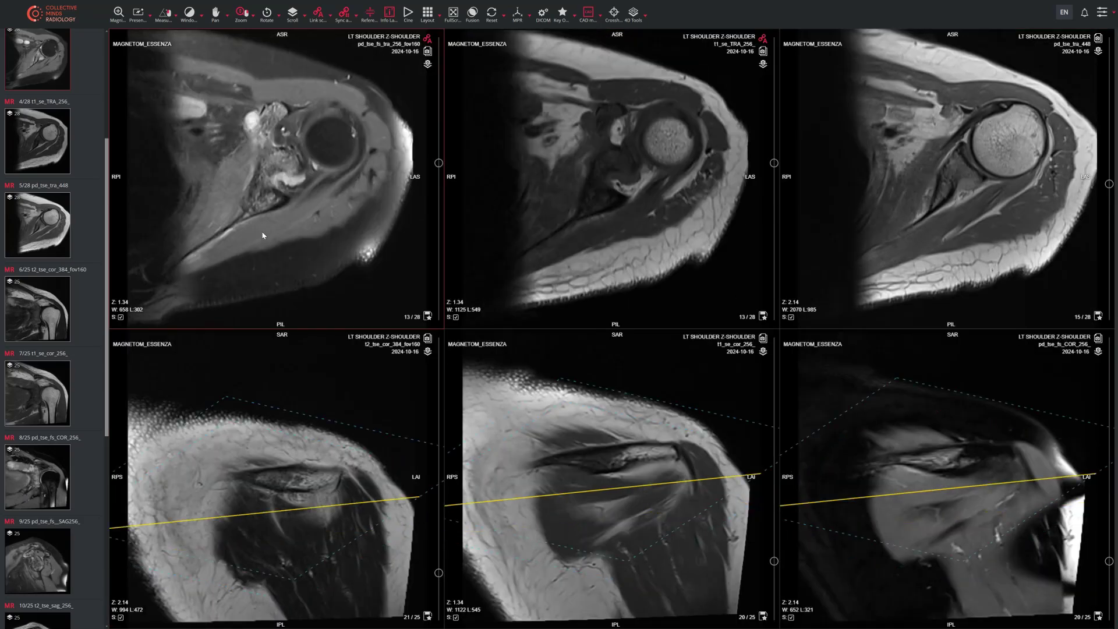
pyautogui.scroll(5, 228, 232)
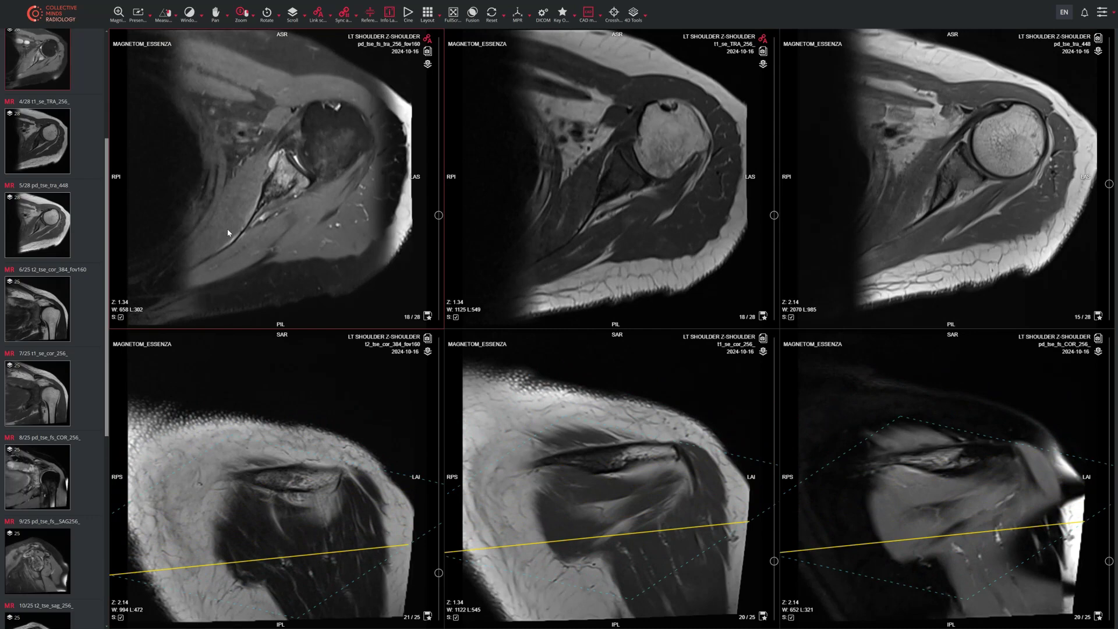
pyautogui.scroll(2, 228, 204)
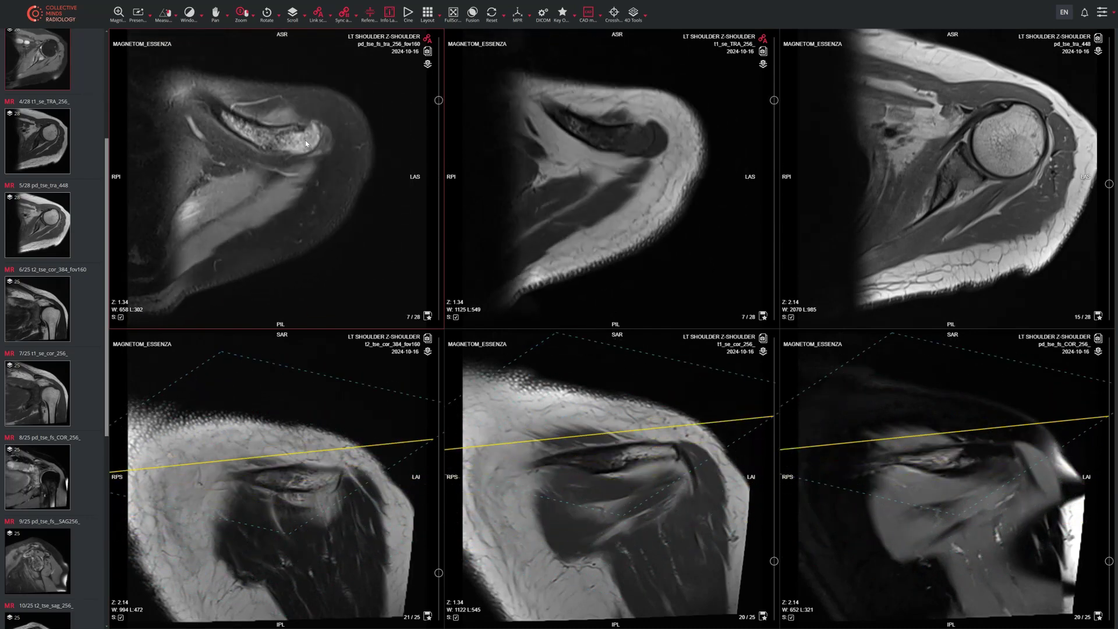
pyautogui.scroll(1, 306, 140)
pyautogui.scroll(-1, 303, 139)
pyautogui.scroll(-1, 514, 152)
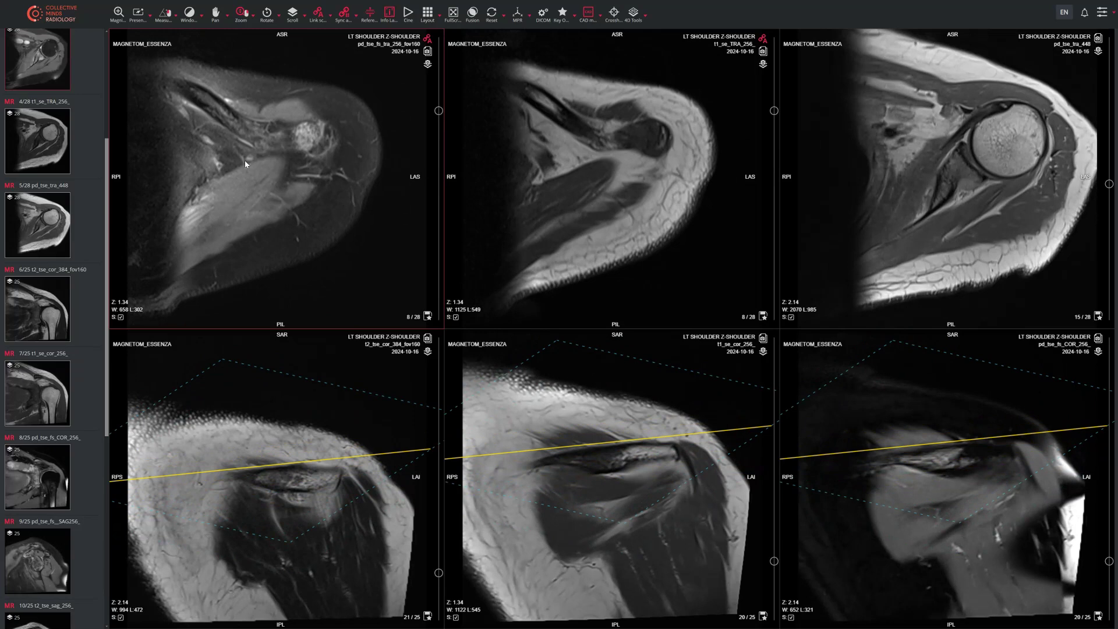
# - Show the two axial series in a 1x2 layout and set the T1 window to W 1117 / L 520
pyautogui.click(427, 13)
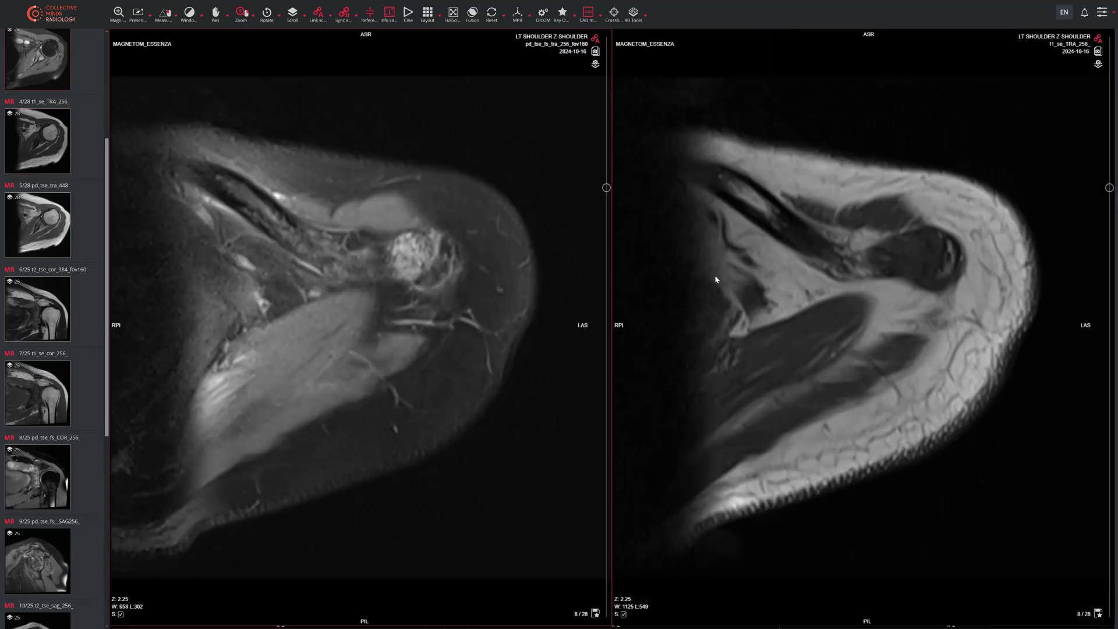
pyautogui.click(189, 13)
pyautogui.moveTo(904, 300); pyautogui.dragTo(895, 283)
pyautogui.scroll(1, 903, 255)
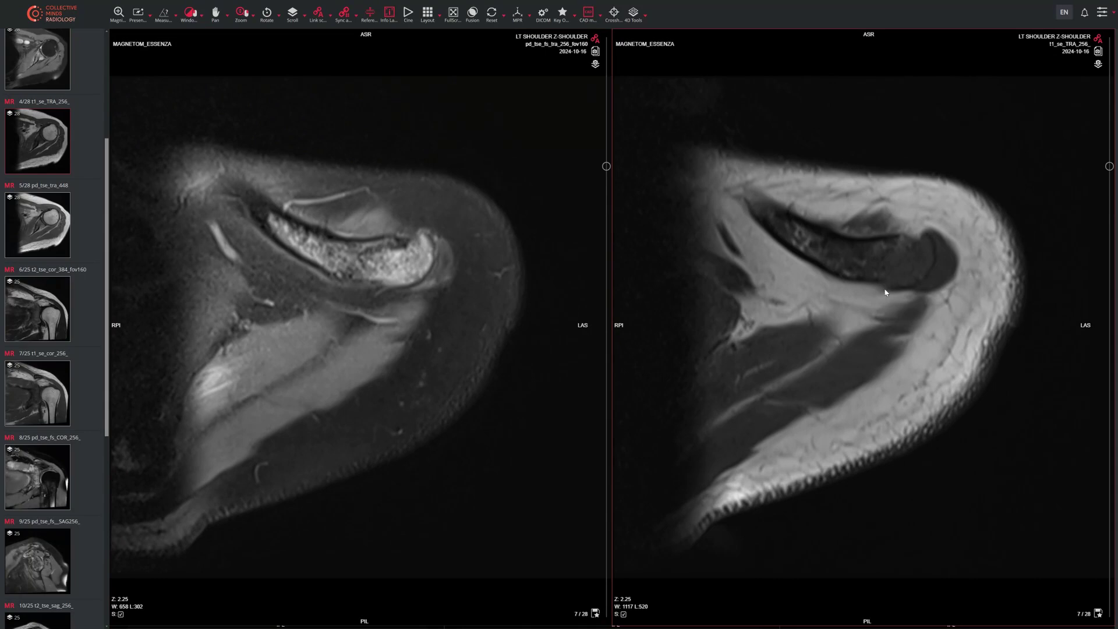
pyautogui.scroll(2, 900, 270)
# - Page through both axial series together, settling at slice 14 of 28
pyautogui.scroll(-2, 891, 256)
pyautogui.scroll(-2, 914, 286)
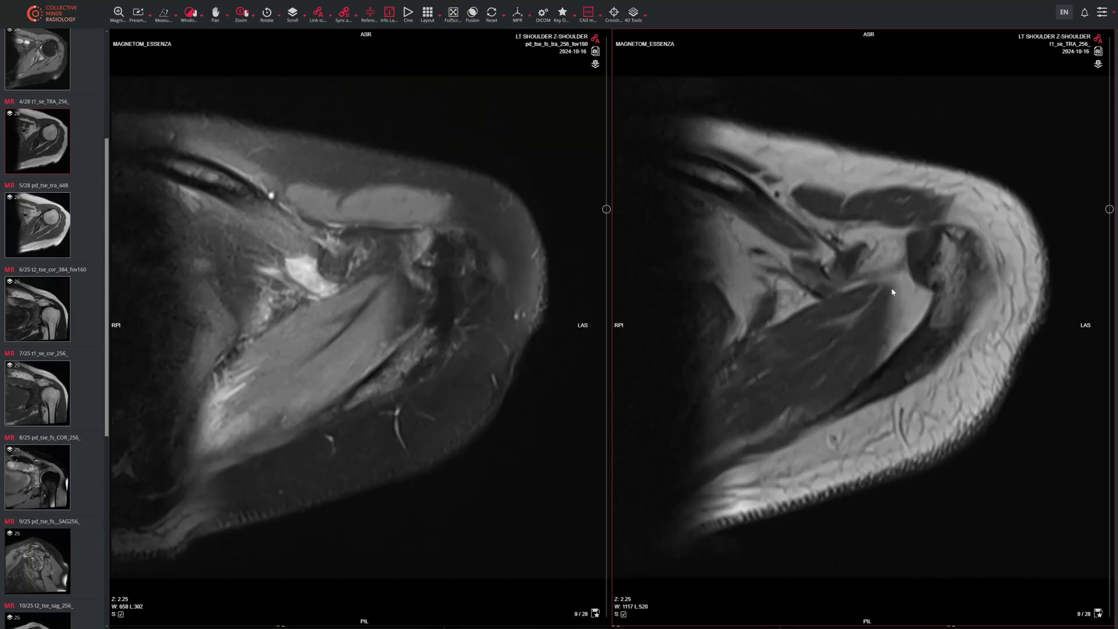
pyautogui.scroll(-1, 931, 337)
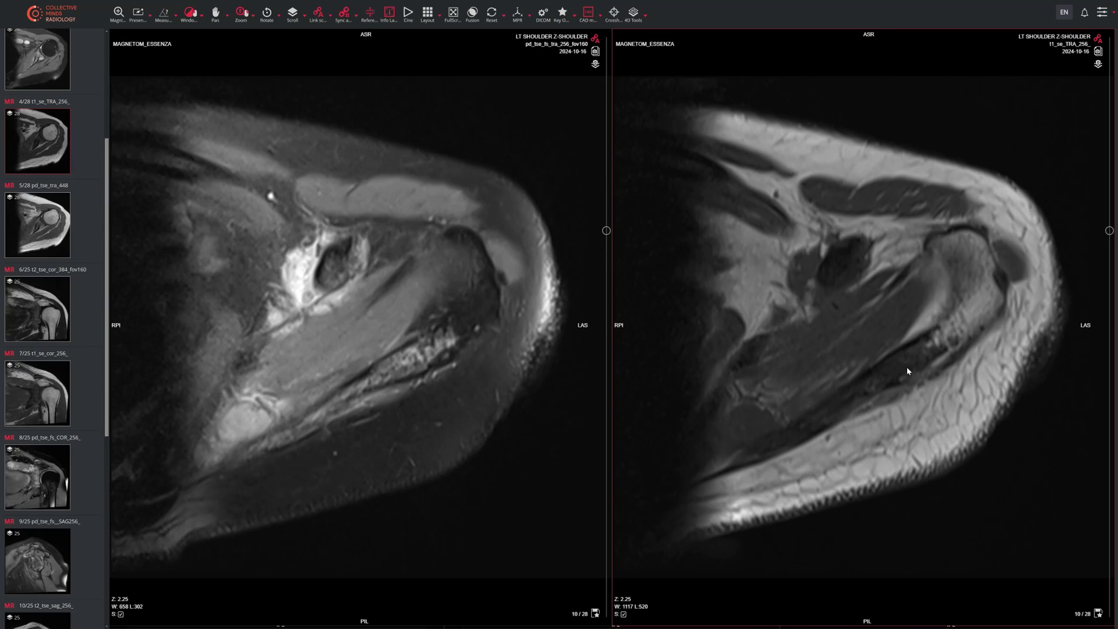
pyautogui.scroll(-4, 874, 291)
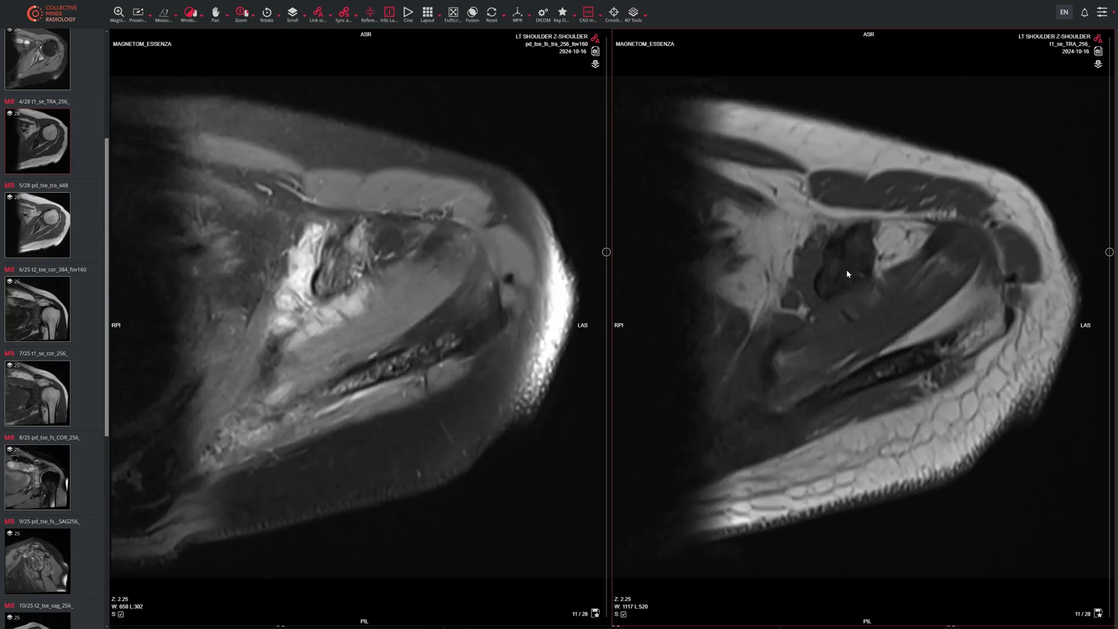
pyautogui.scroll(3, 838, 241)
pyautogui.scroll(-3, 827, 285)
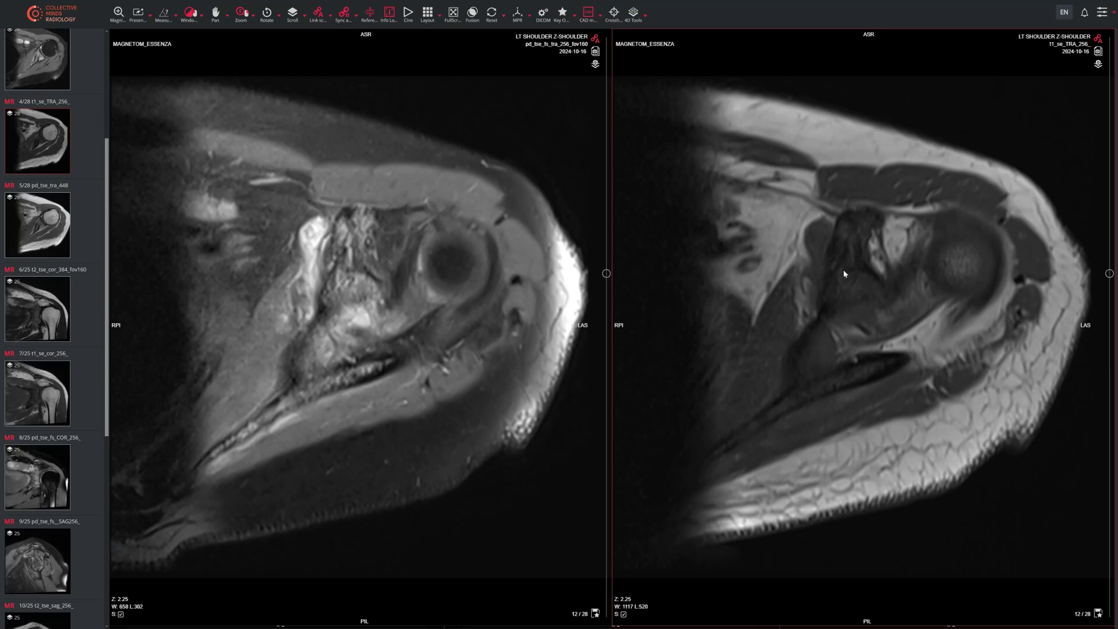
pyautogui.scroll(3, 839, 250)
pyautogui.scroll(-4, 815, 291)
pyautogui.scroll(-2, 847, 315)
pyautogui.scroll(2, 855, 321)
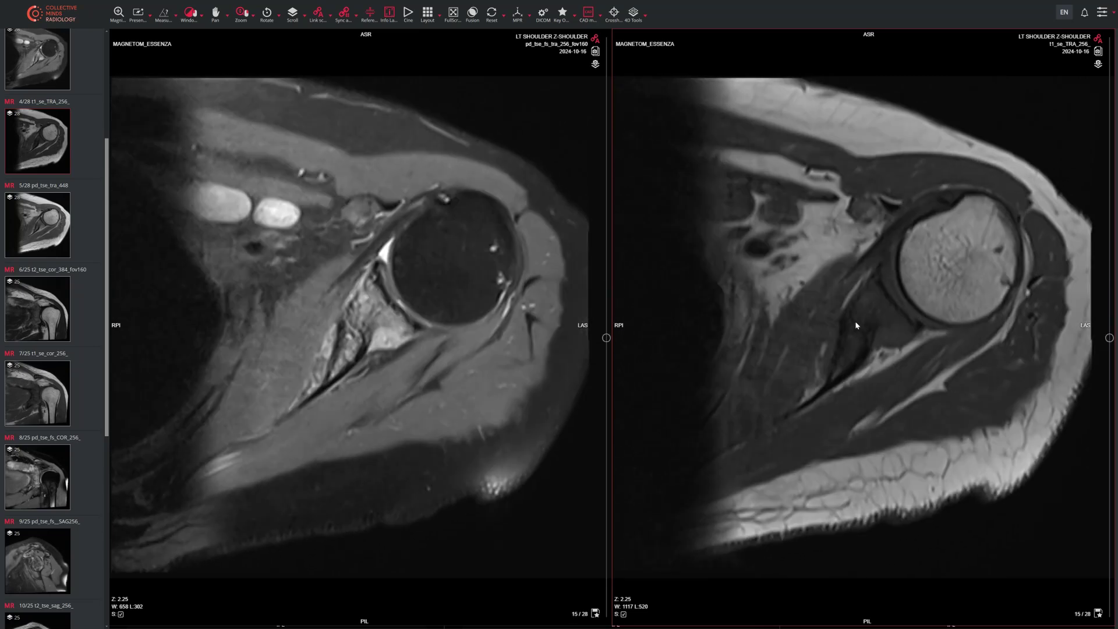
pyautogui.scroll(-2, 854, 324)
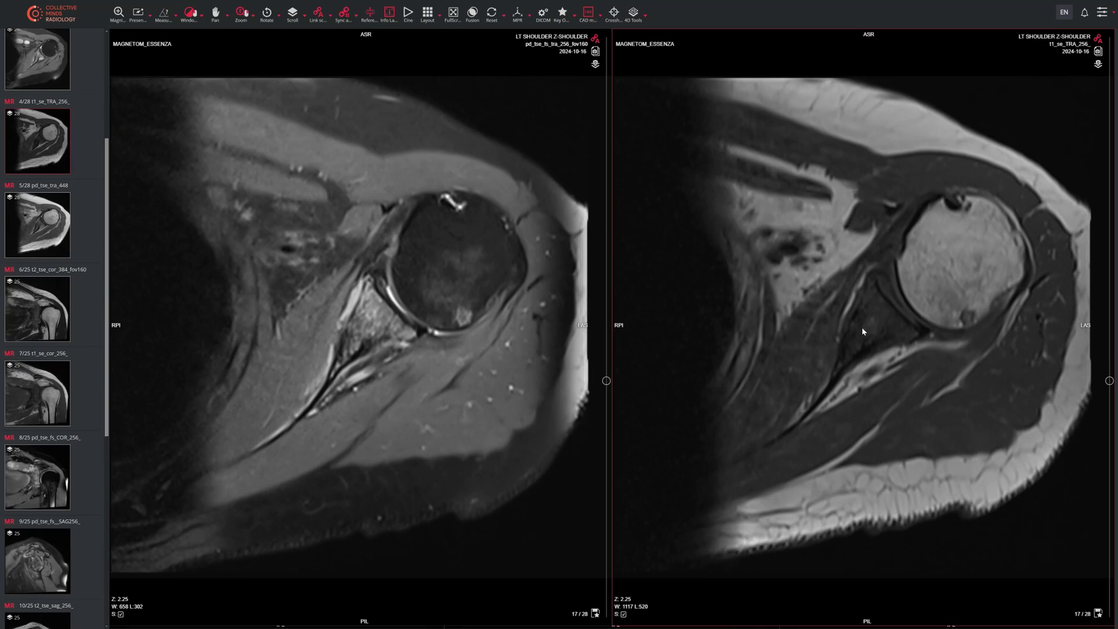
pyautogui.scroll(2, 562, 331)
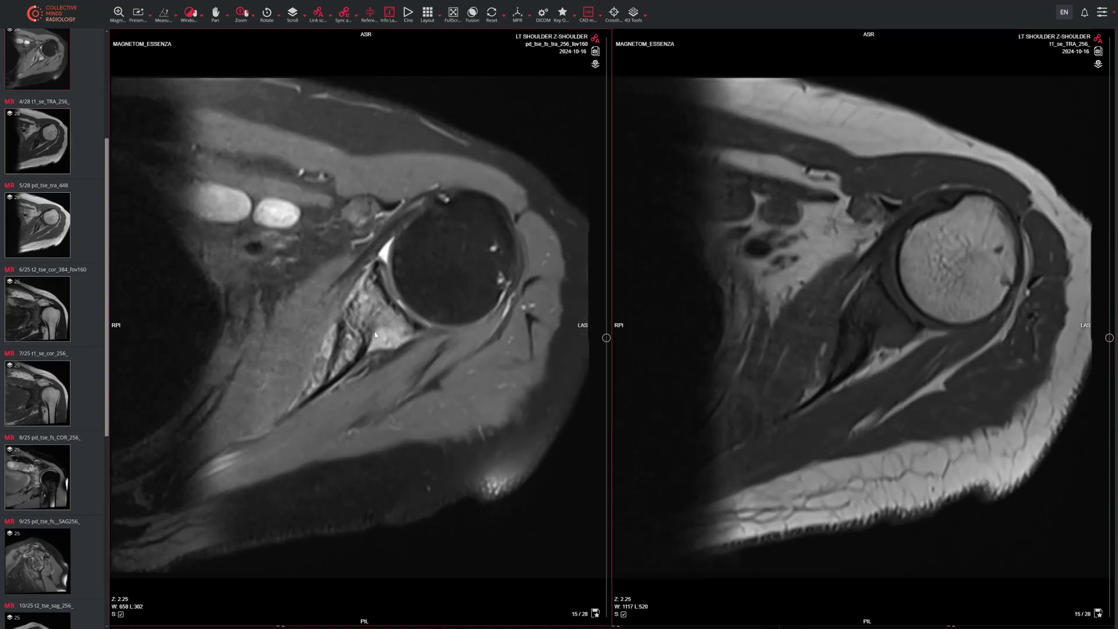
pyautogui.scroll(-3, 402, 336)
pyautogui.scroll(2, 382, 333)
pyautogui.scroll(2, 408, 337)
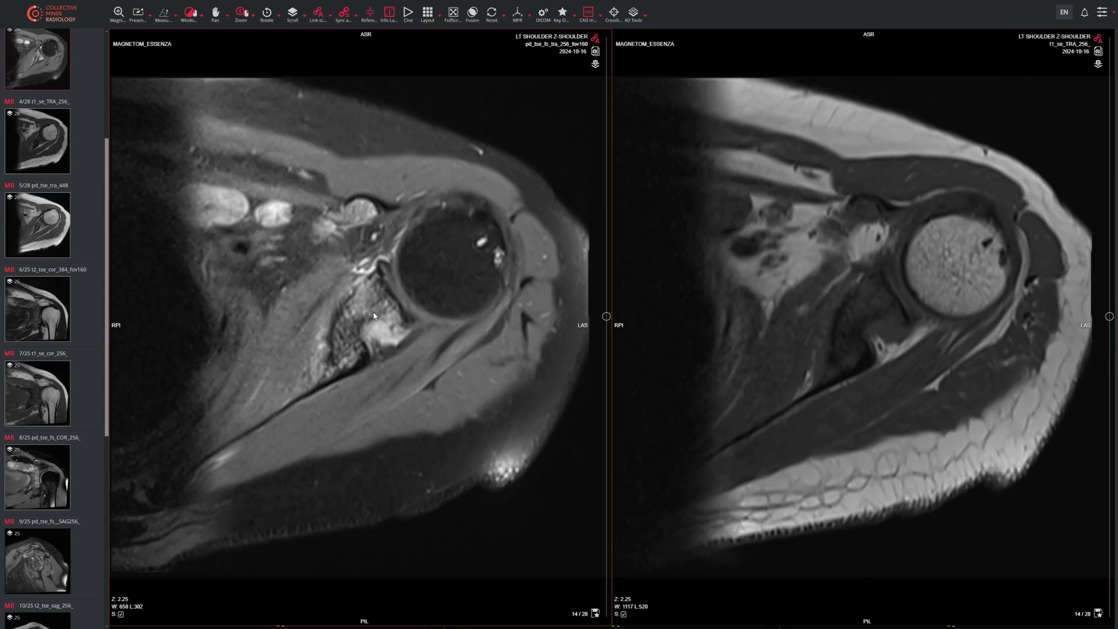
pyautogui.scroll(-1, 373, 327)
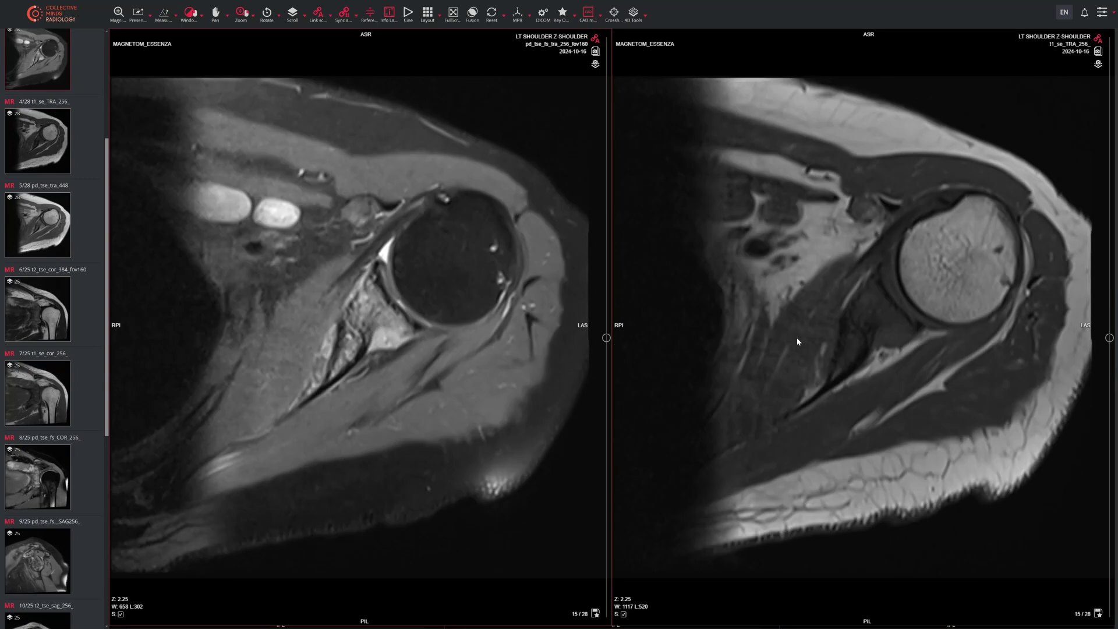
pyautogui.scroll(-10, 801, 344)
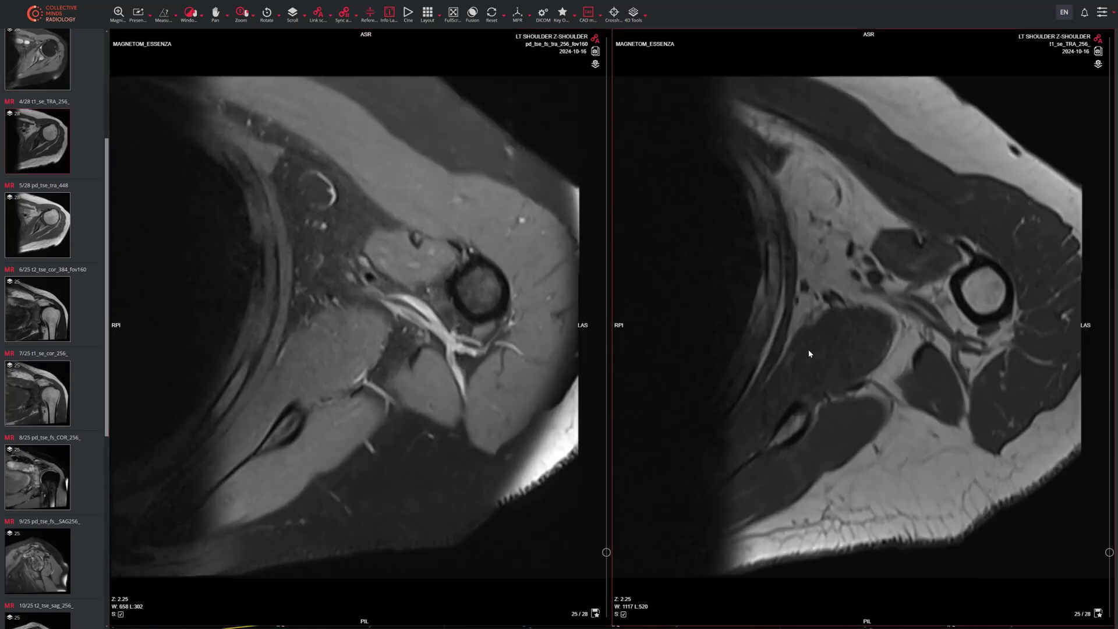
pyautogui.scroll(6, 808, 354)
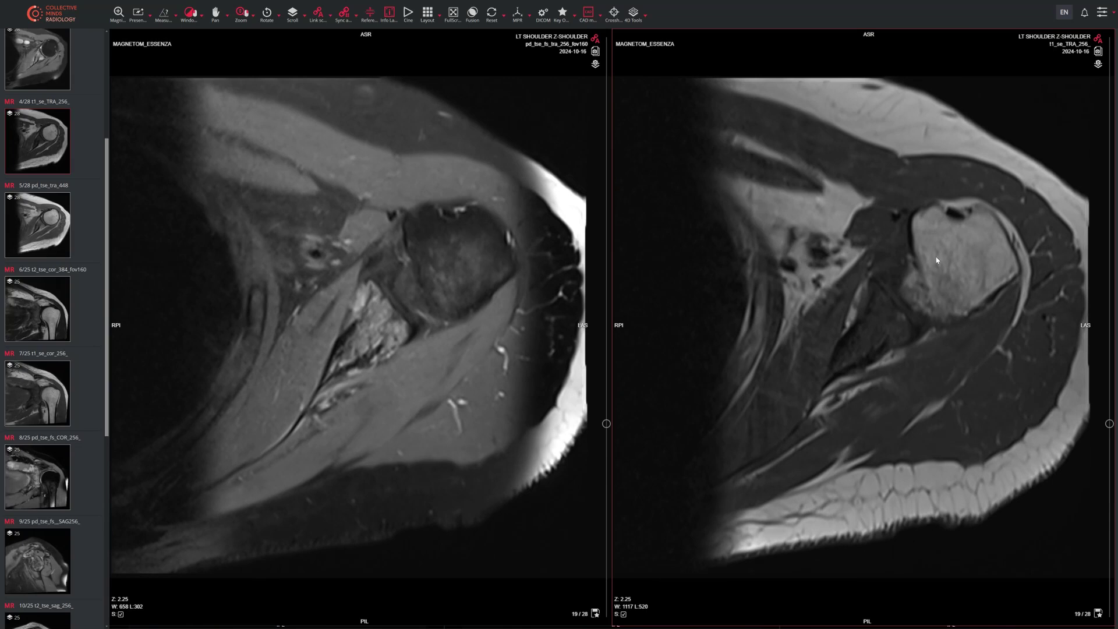
pyautogui.scroll(-5, 770, 329)
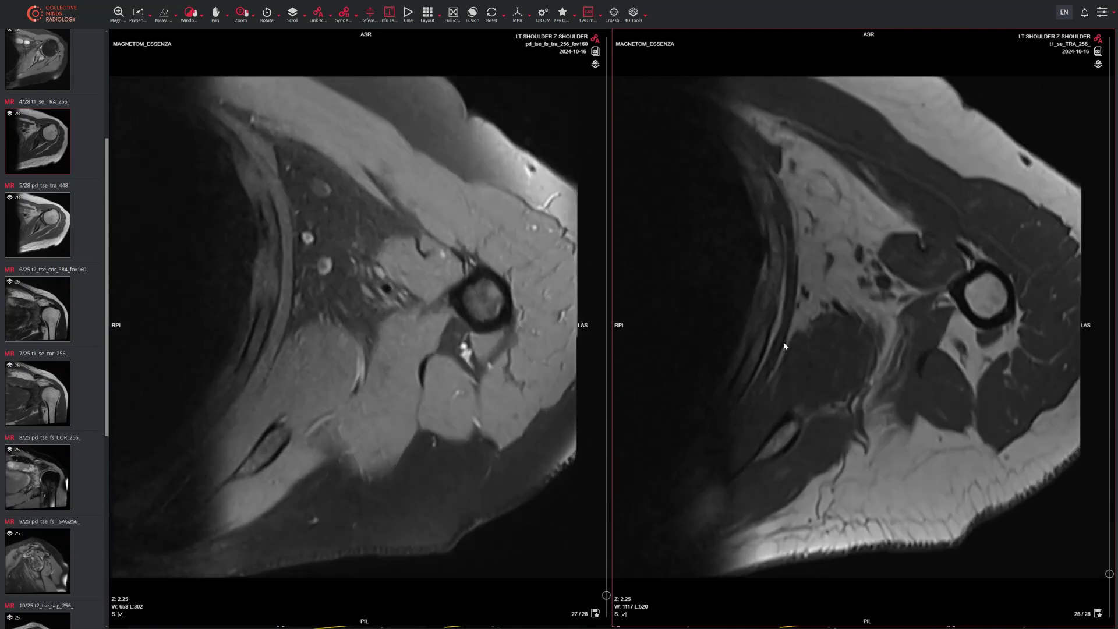
pyautogui.scroll(7, 787, 347)
pyautogui.scroll(3, 806, 345)
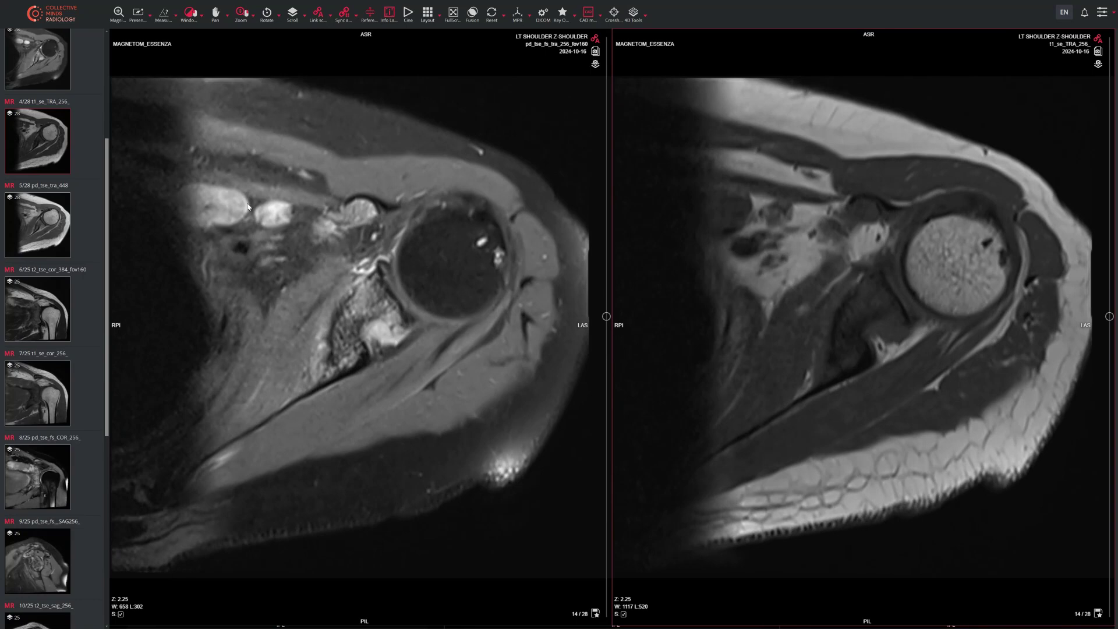
pyautogui.scroll(-3, 204, 195)
pyautogui.scroll(3, 226, 211)
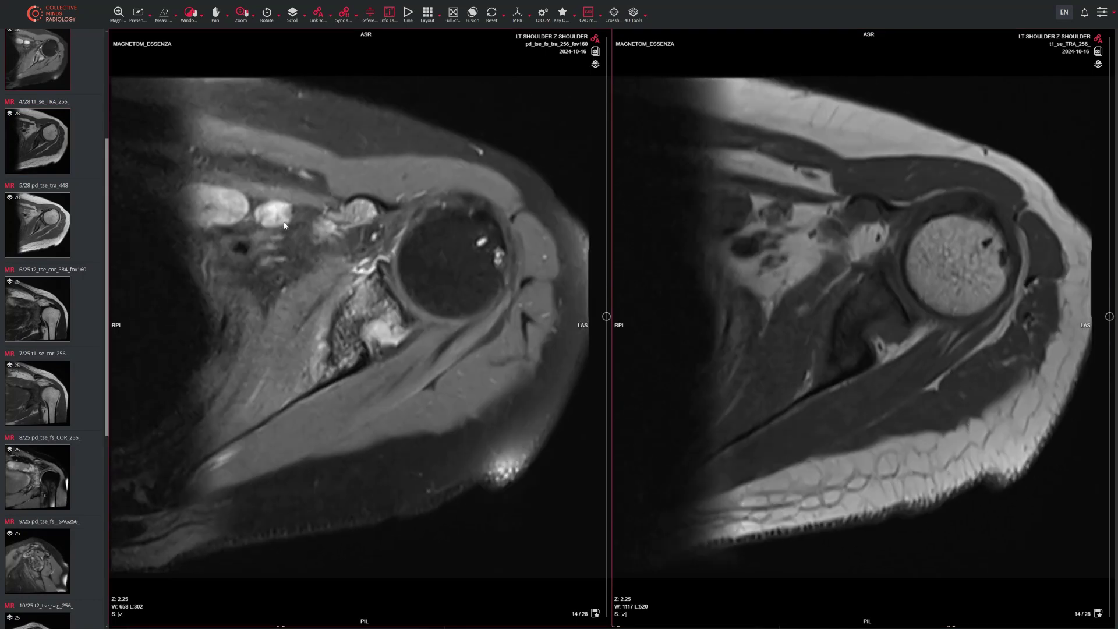
pyautogui.scroll(-3, 274, 217)
pyautogui.scroll(2, 245, 192)
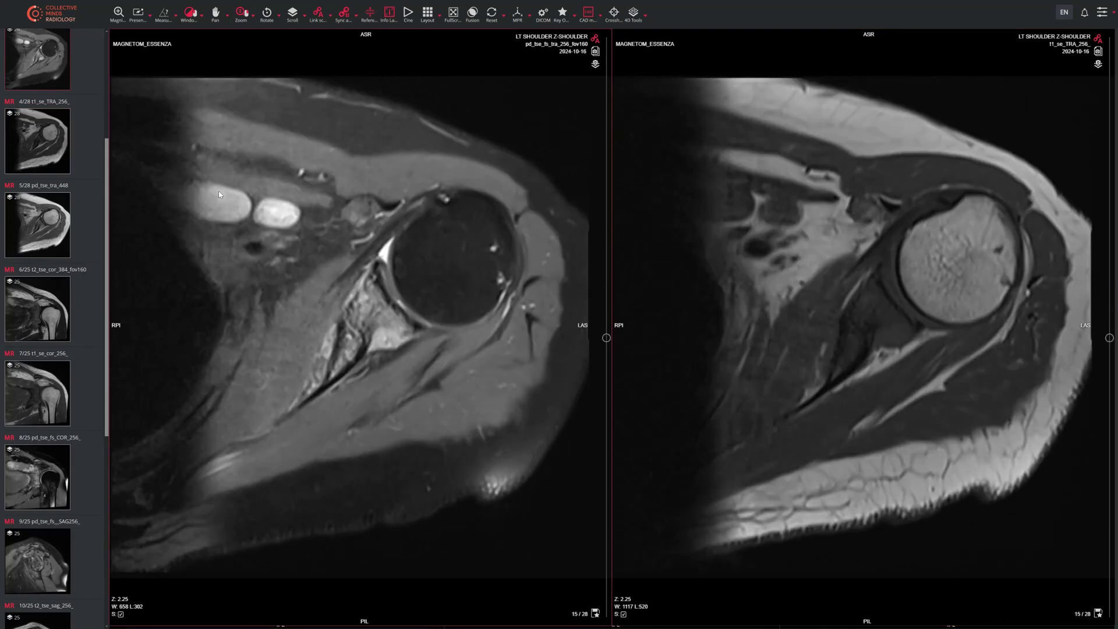
pyautogui.scroll(-3, 265, 215)
pyautogui.scroll(3, 233, 215)
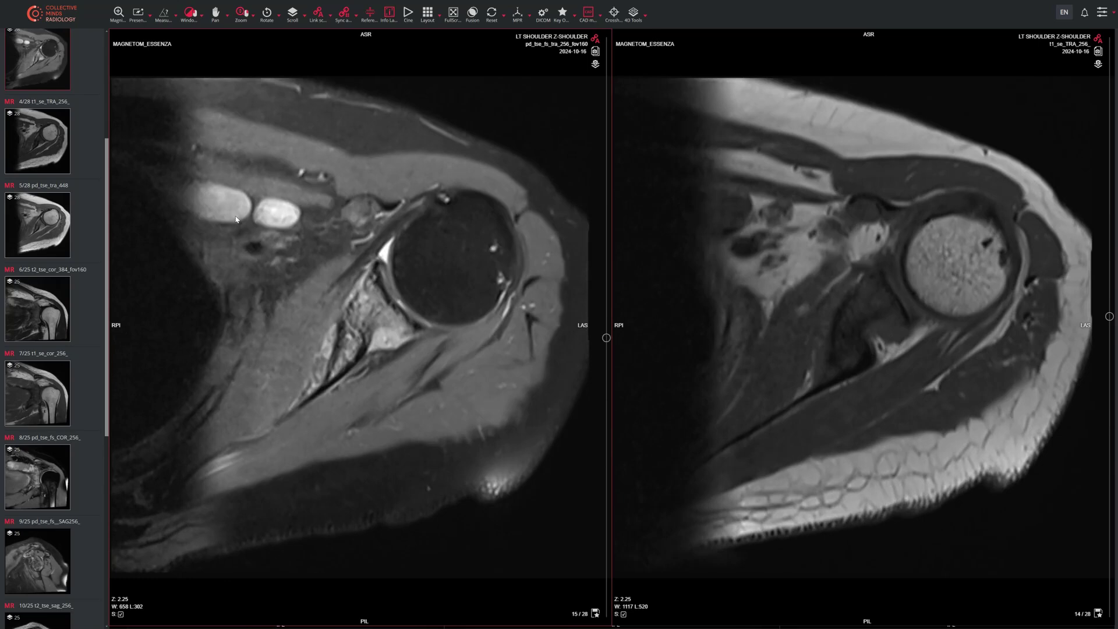
pyautogui.scroll(-2, 236, 219)
pyautogui.scroll(3, 240, 221)
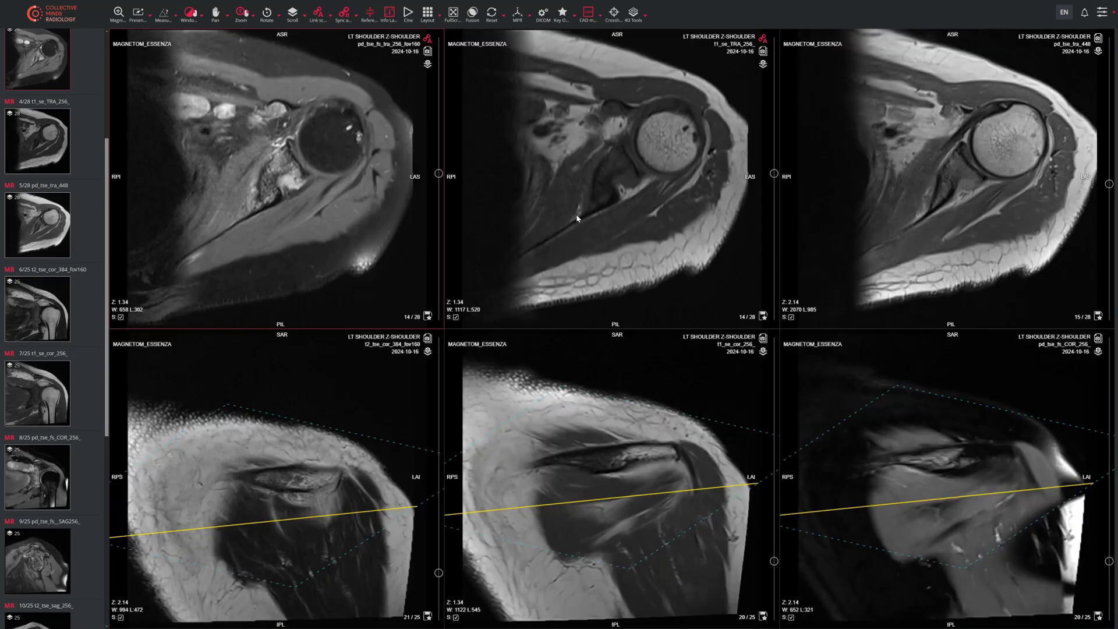
# - Maximize the pd_tse_fs_COR coronal series and page through its slices, ending at slice 8 of 25
pyautogui.scroll(8, 564, 452)
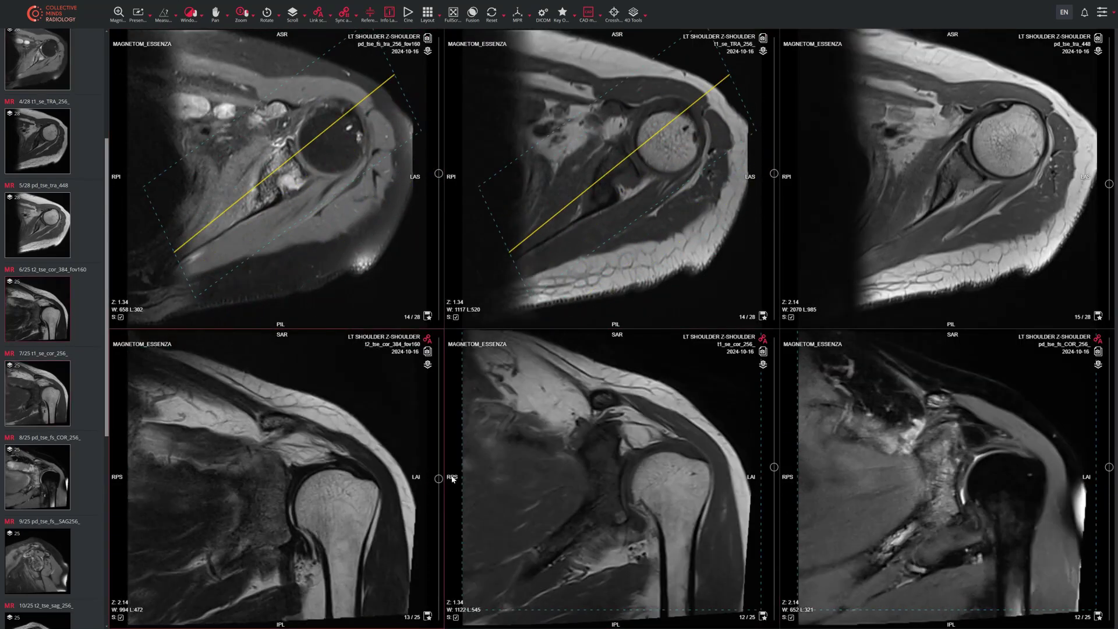
pyautogui.doubleClick(786, 428)
pyautogui.scroll(1, 774, 428)
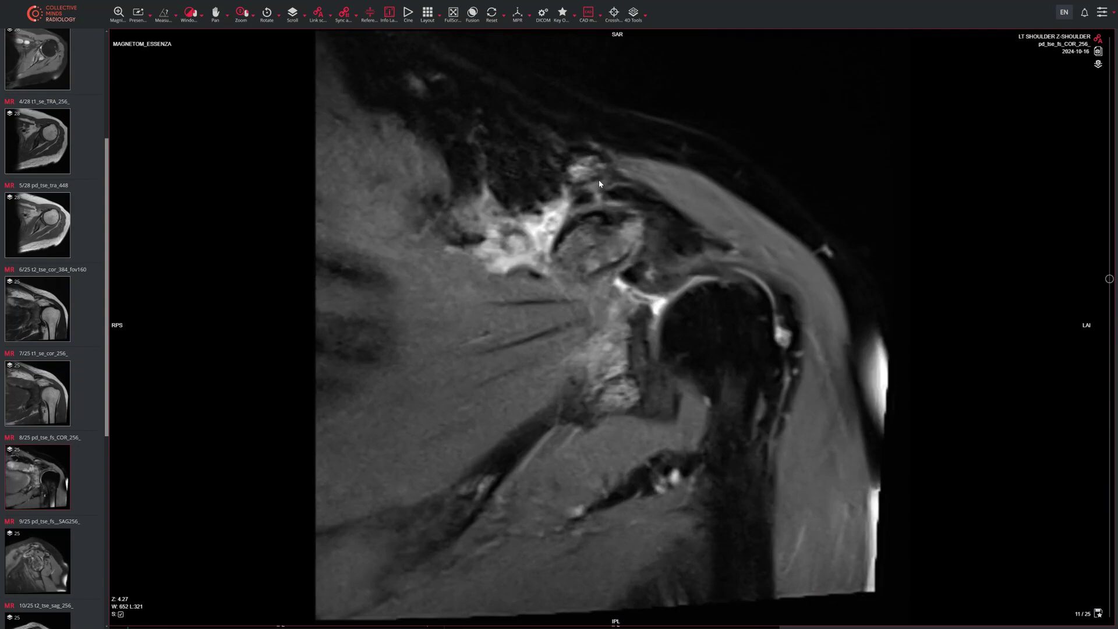
pyautogui.scroll(-5, 617, 226)
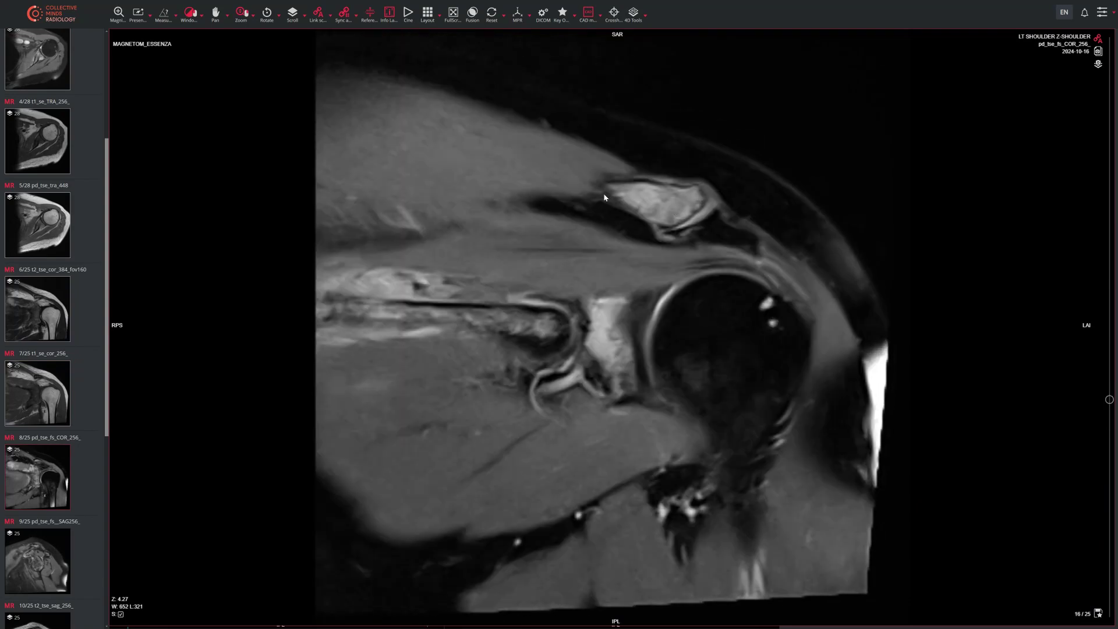
pyautogui.scroll(10, 682, 199)
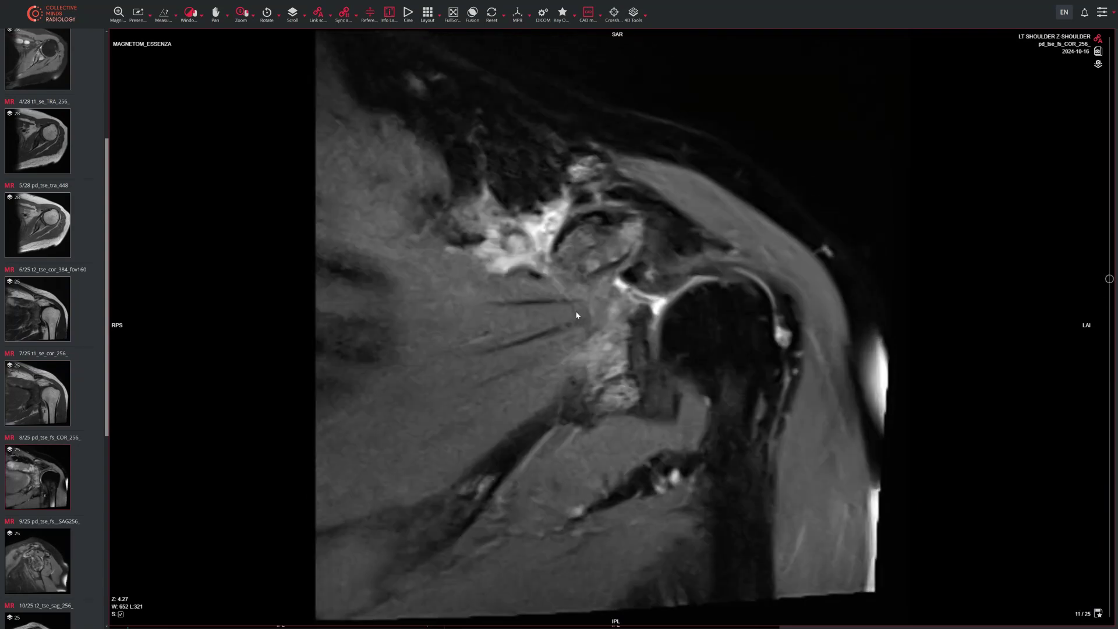
pyautogui.scroll(5, 523, 161)
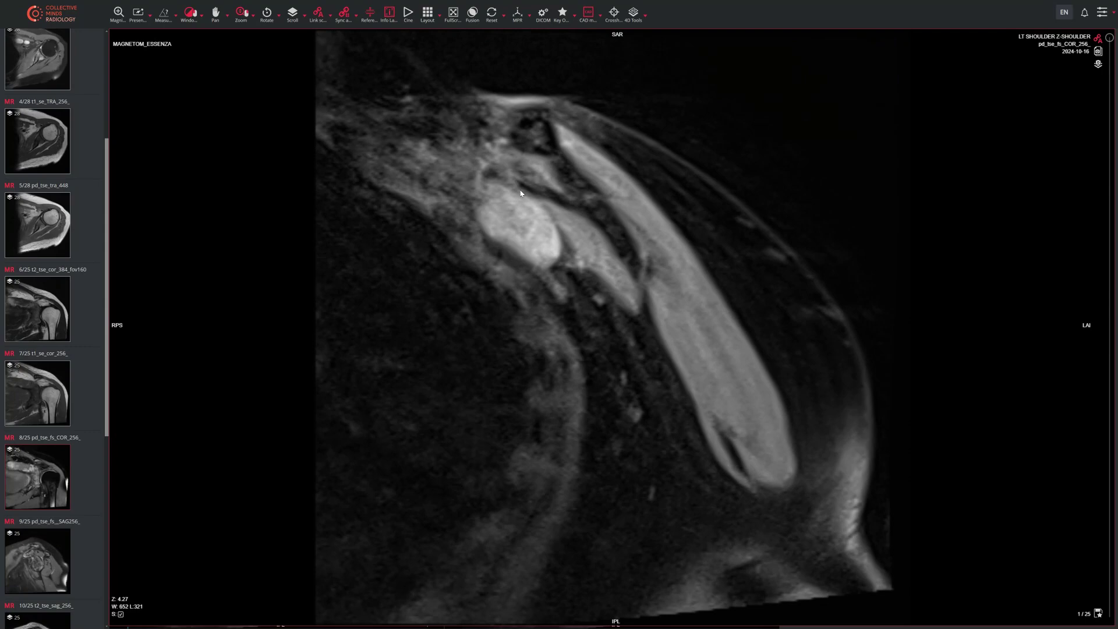
pyautogui.scroll(-12, 491, 188)
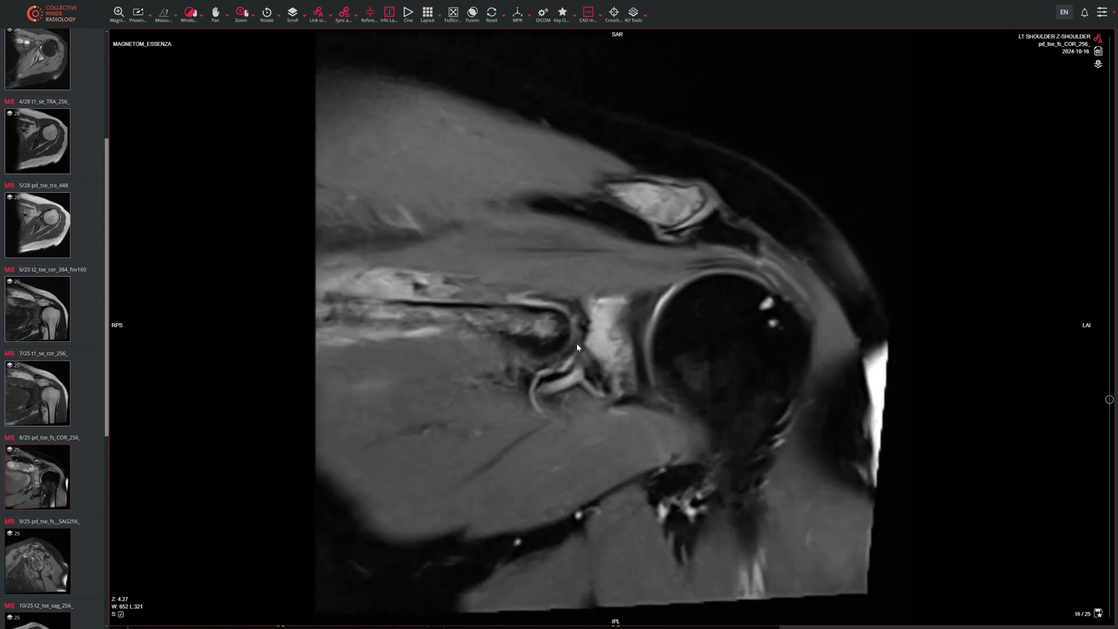
pyautogui.scroll(-3, 577, 347)
pyautogui.scroll(3, 372, 301)
pyautogui.scroll(5, 575, 367)
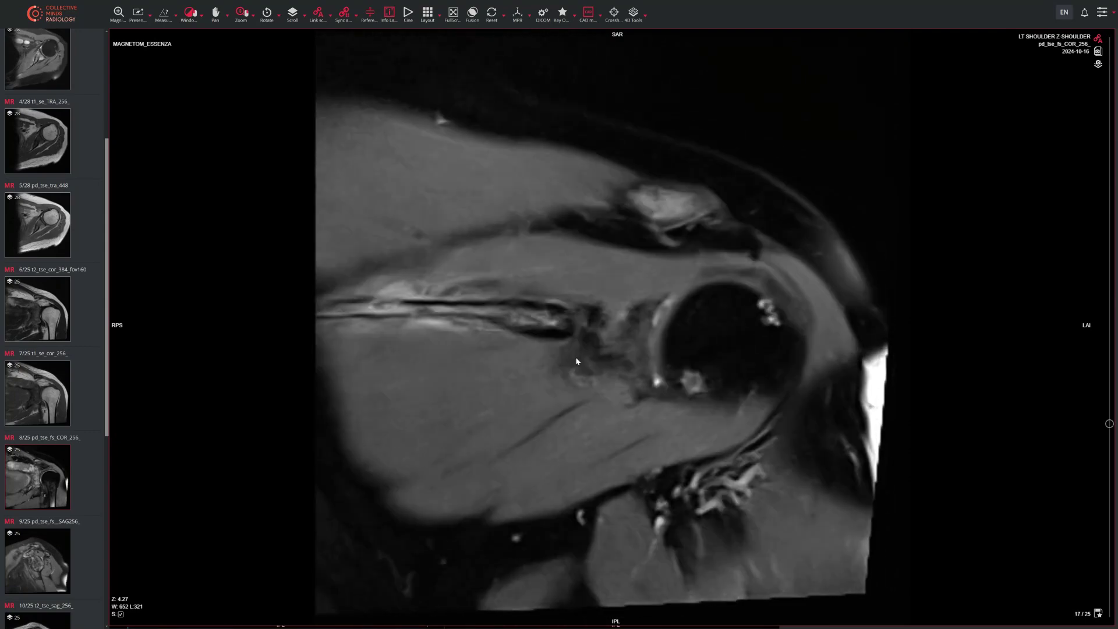
pyautogui.scroll(-4, 580, 366)
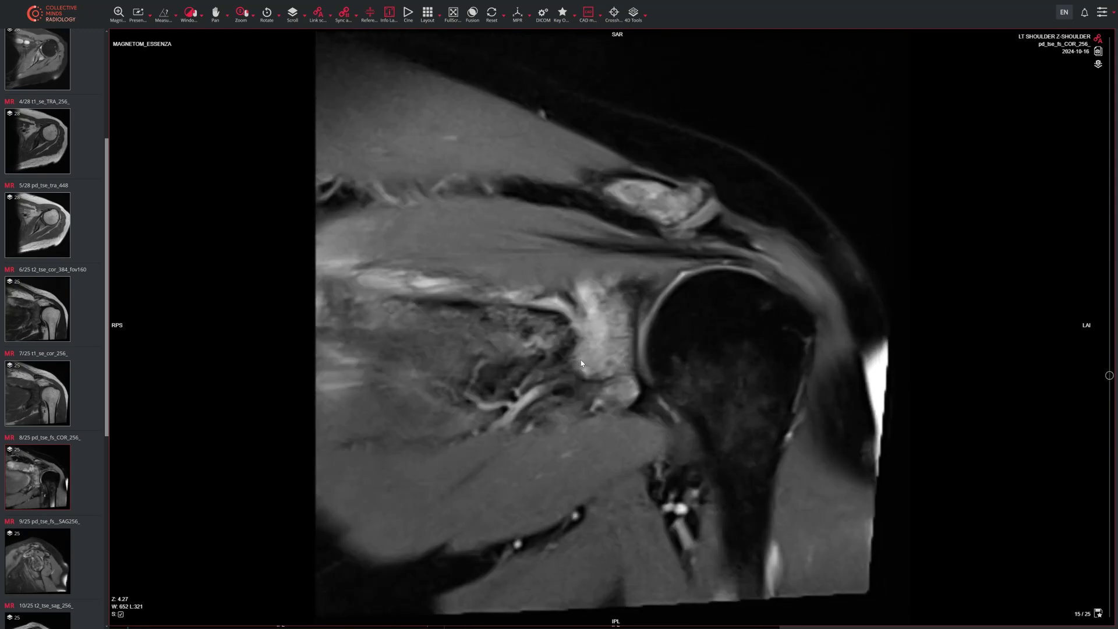
pyautogui.scroll(-3, 581, 364)
pyautogui.scroll(3, 588, 335)
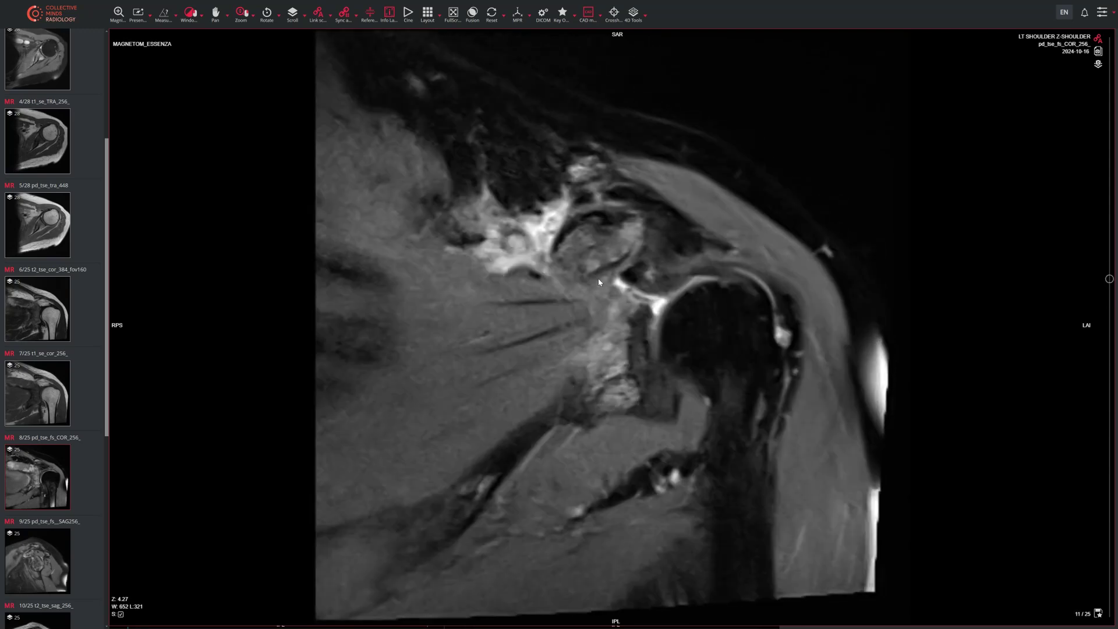
pyautogui.scroll(-1, 600, 281)
pyautogui.scroll(6, 565, 309)
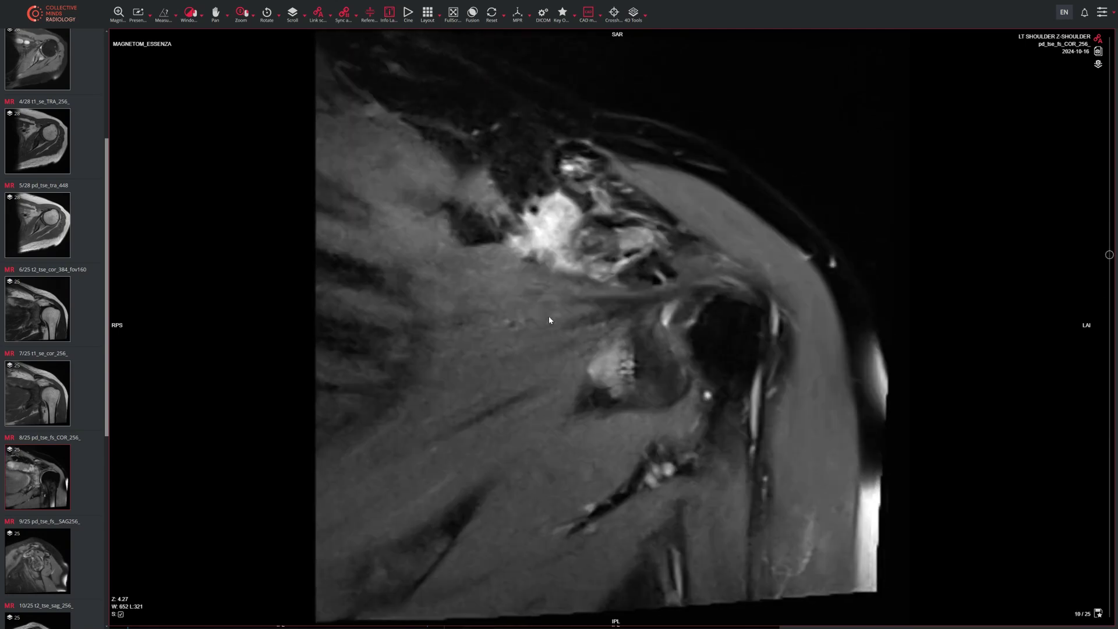
pyautogui.scroll(-4, 550, 319)
pyautogui.scroll(3, 481, 301)
pyautogui.scroll(3, 481, 301)
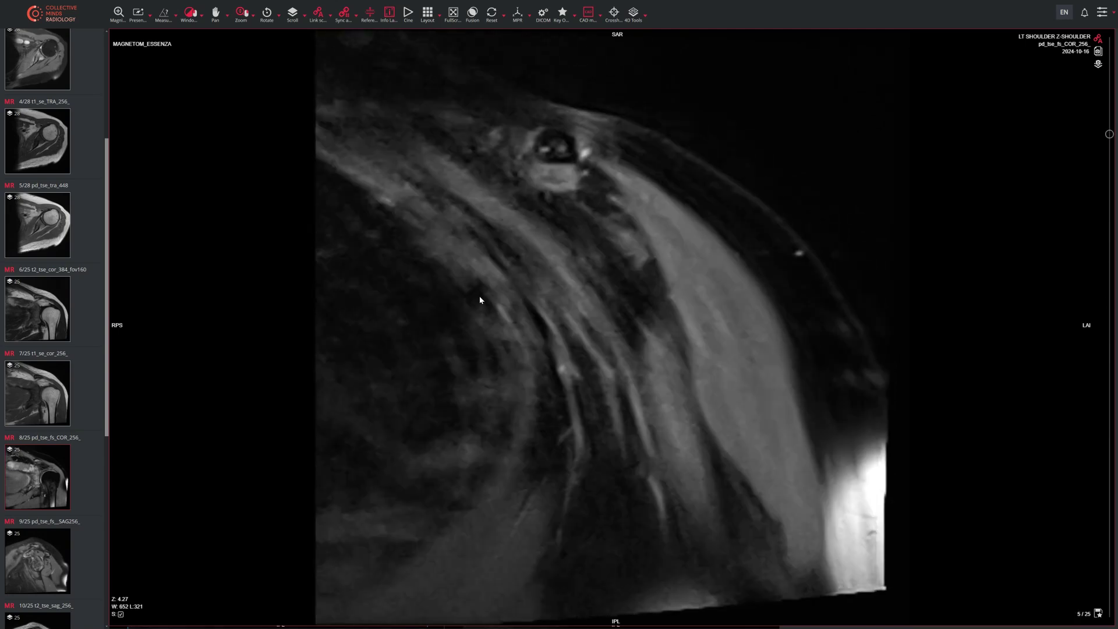
pyautogui.scroll(-3, 58, 538)
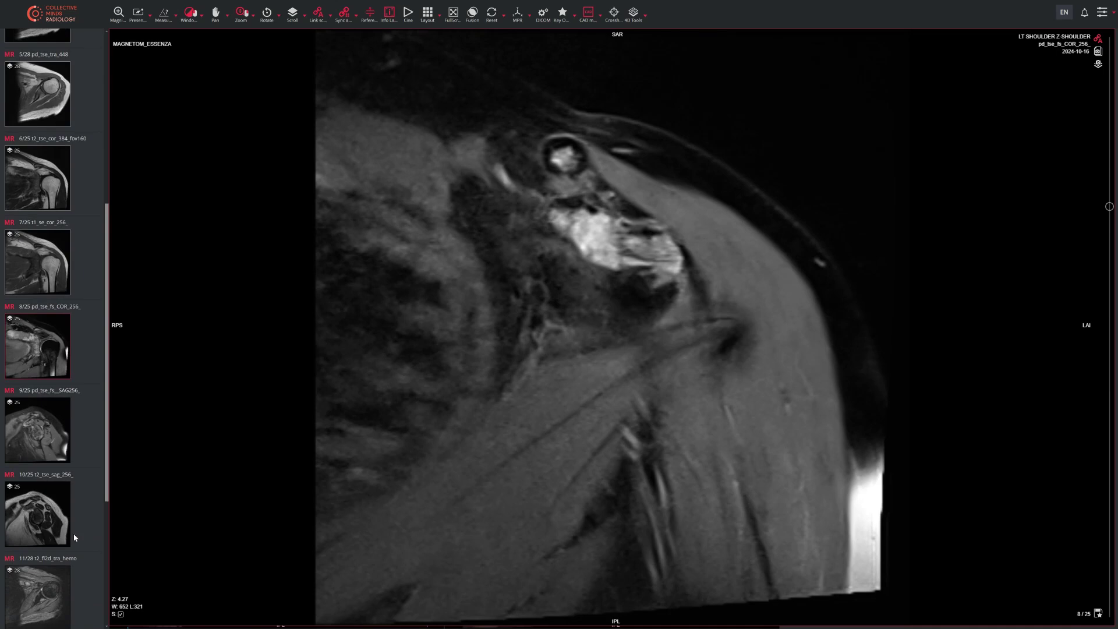
pyautogui.scroll(-1, 96, 551)
# - Load the t2_tse_sag sagittal series and page through its slices
pyautogui.click(37, 470)
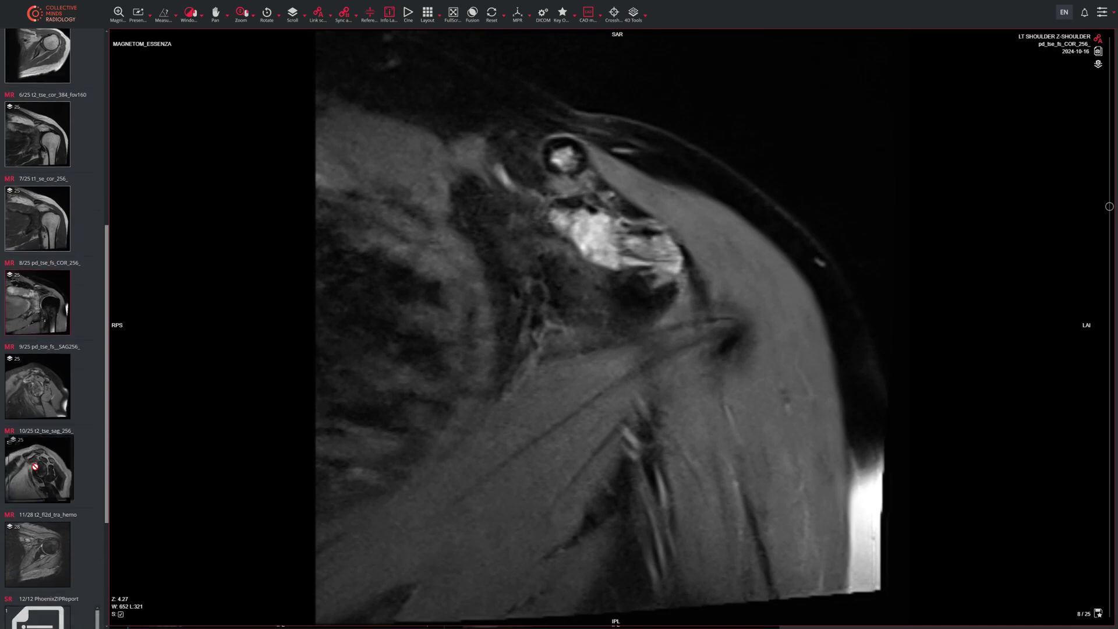
pyautogui.scroll(2, 615, 363)
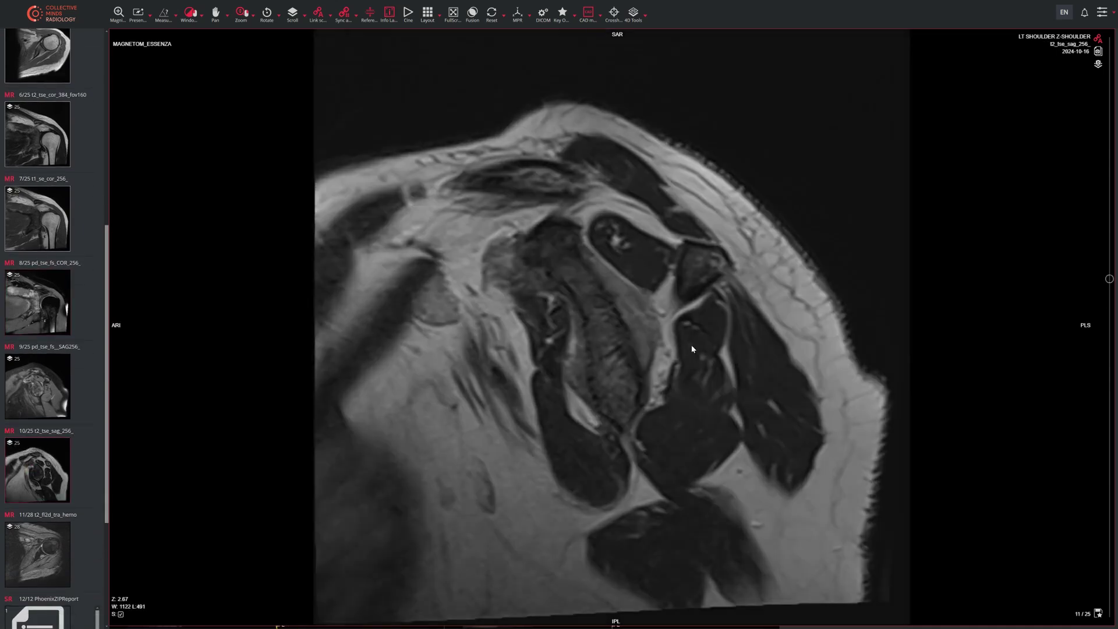
pyautogui.scroll(6, 510, 274)
pyautogui.scroll(-8, 510, 274)
pyautogui.scroll(2, 605, 346)
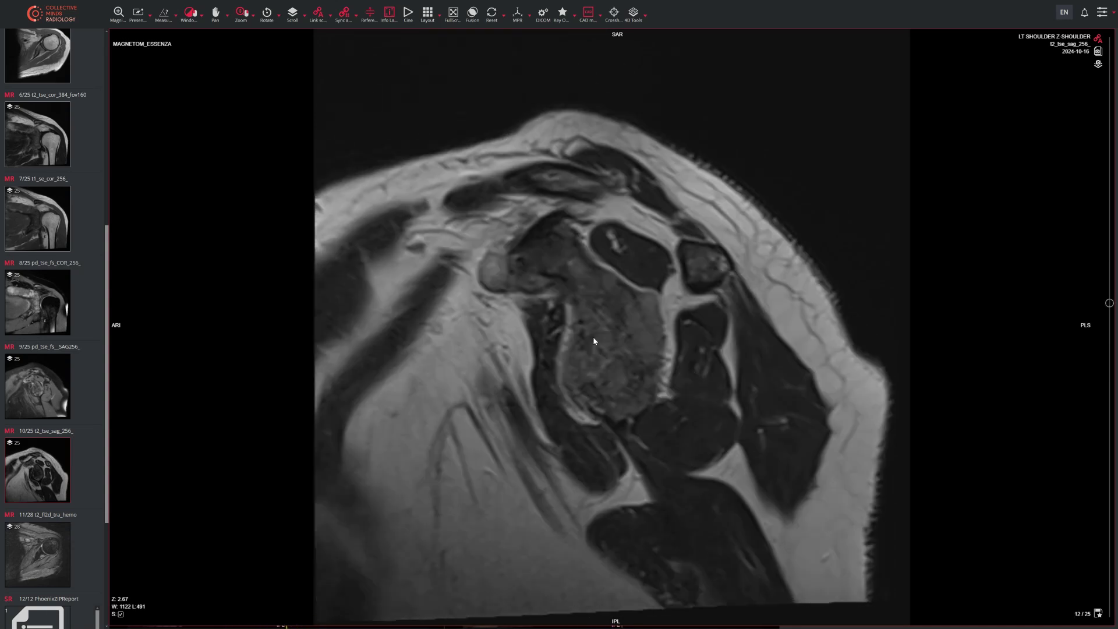
pyautogui.scroll(-3, 524, 303)
pyautogui.scroll(3, 552, 272)
pyautogui.scroll(-3, 579, 257)
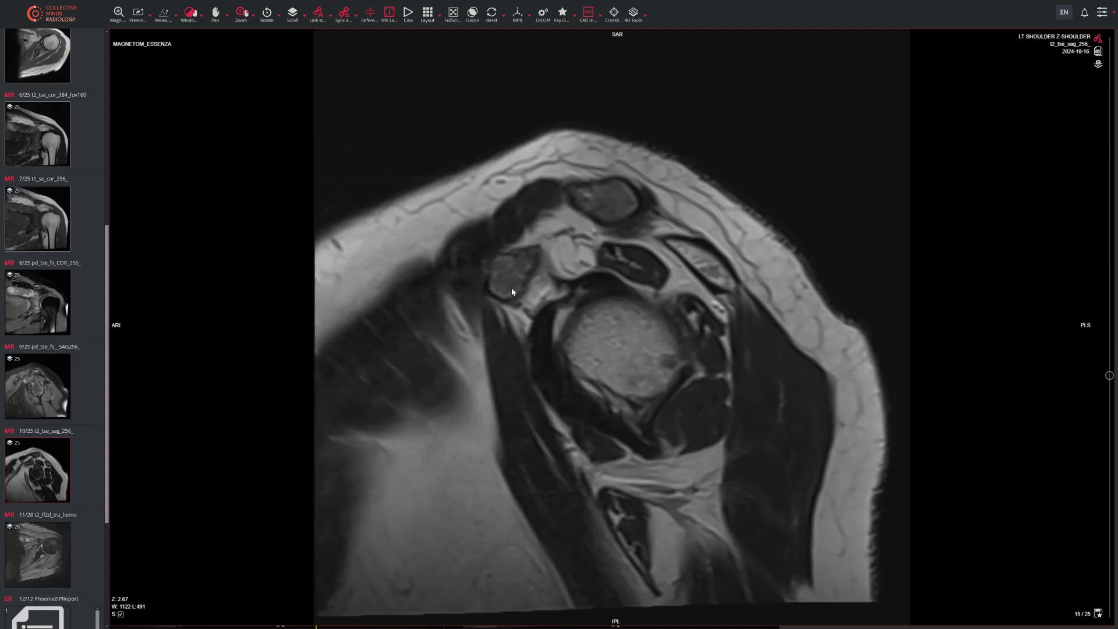
pyautogui.scroll(9, 594, 296)
pyautogui.scroll(-3, 592, 296)
pyautogui.scroll(3, 592, 296)
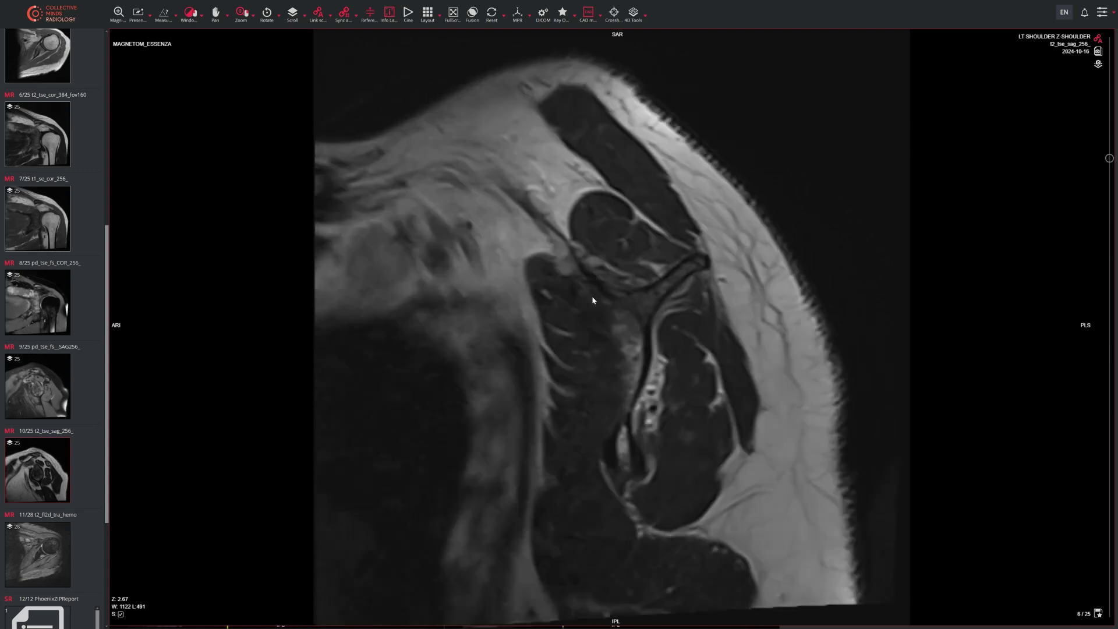
pyautogui.scroll(-6, 593, 303)
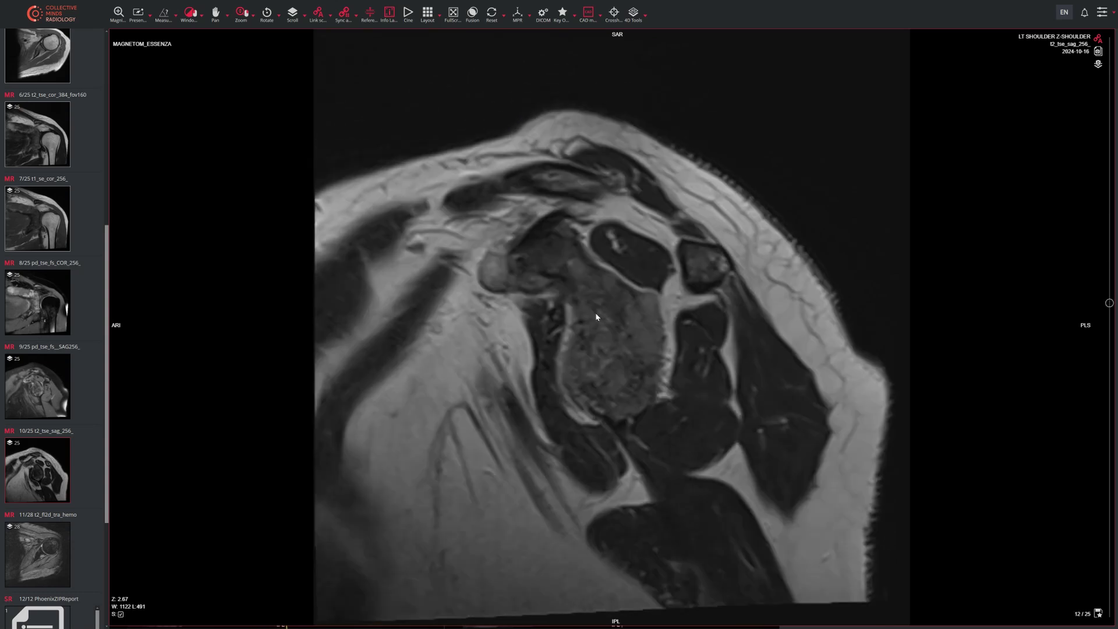
pyautogui.scroll(11, 487, 390)
# - Bring the hemo, T2 sagittal, PD sagittal, PD coronal, T1 coronal and remaining axial series into view in turn
pyautogui.moveTo(51, 545); pyautogui.dragTo(549, 332)
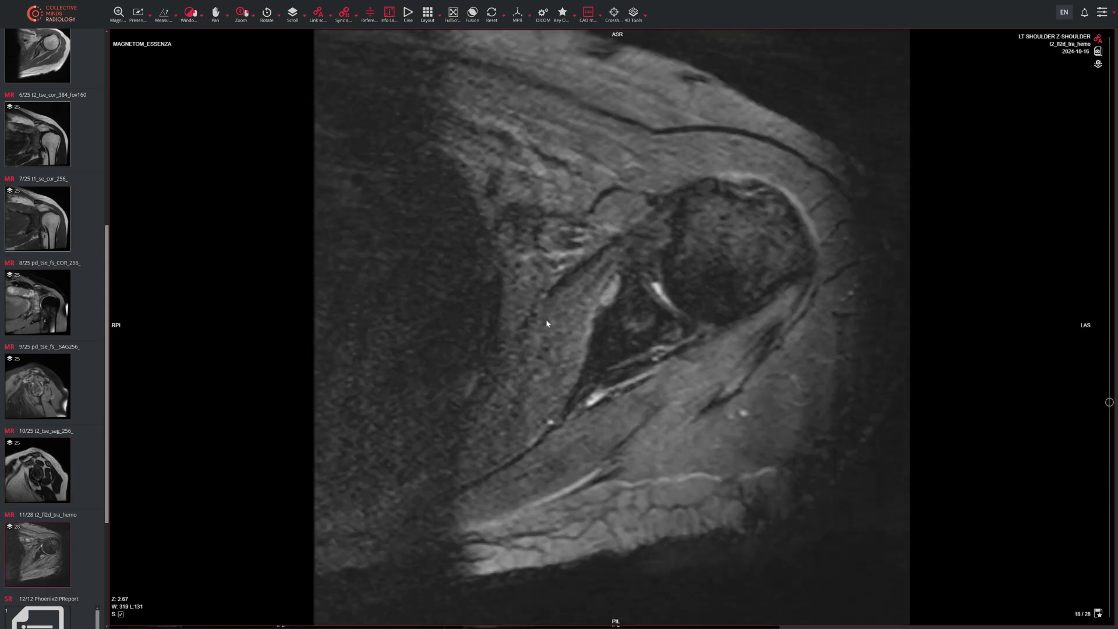
pyautogui.moveTo(35, 457); pyautogui.dragTo(491, 350)
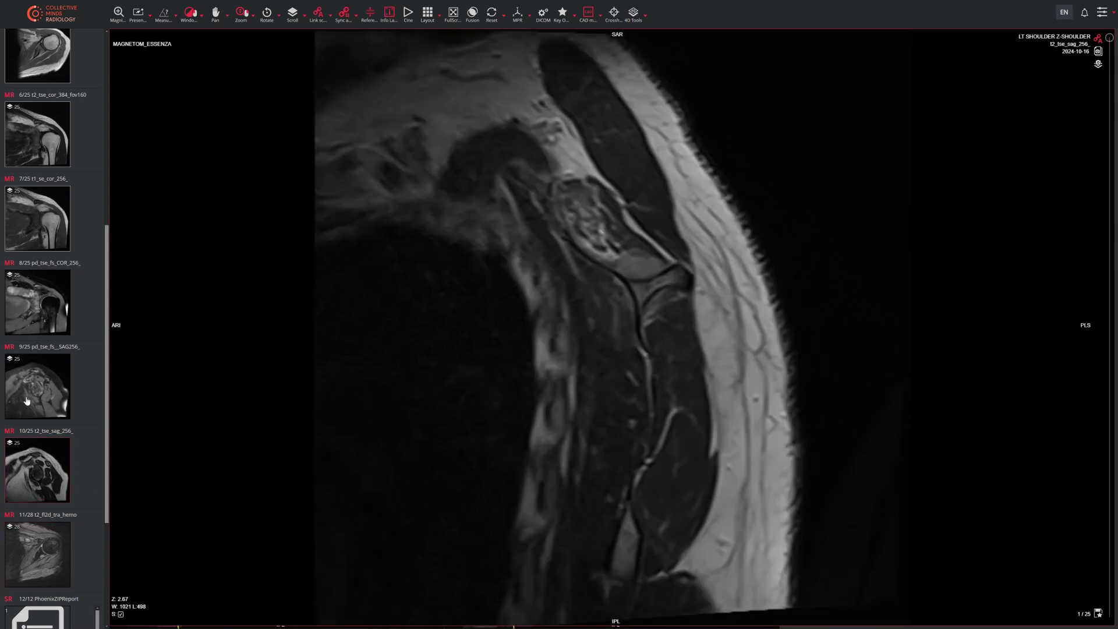
pyautogui.moveTo(27, 401); pyautogui.dragTo(406, 382)
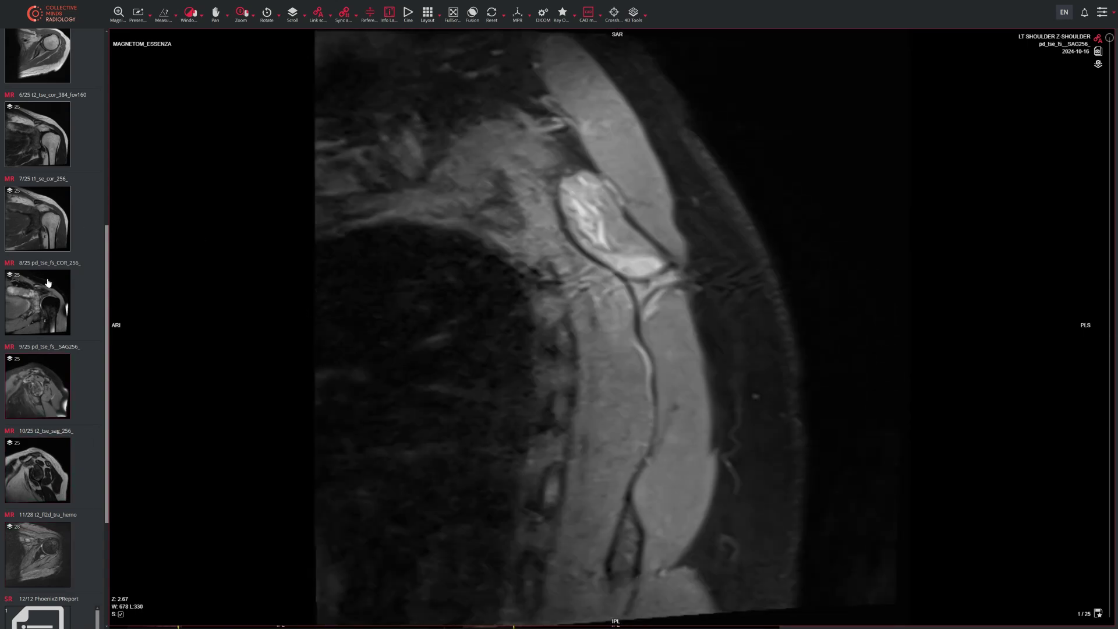
pyautogui.moveTo(47, 282); pyautogui.dragTo(499, 310)
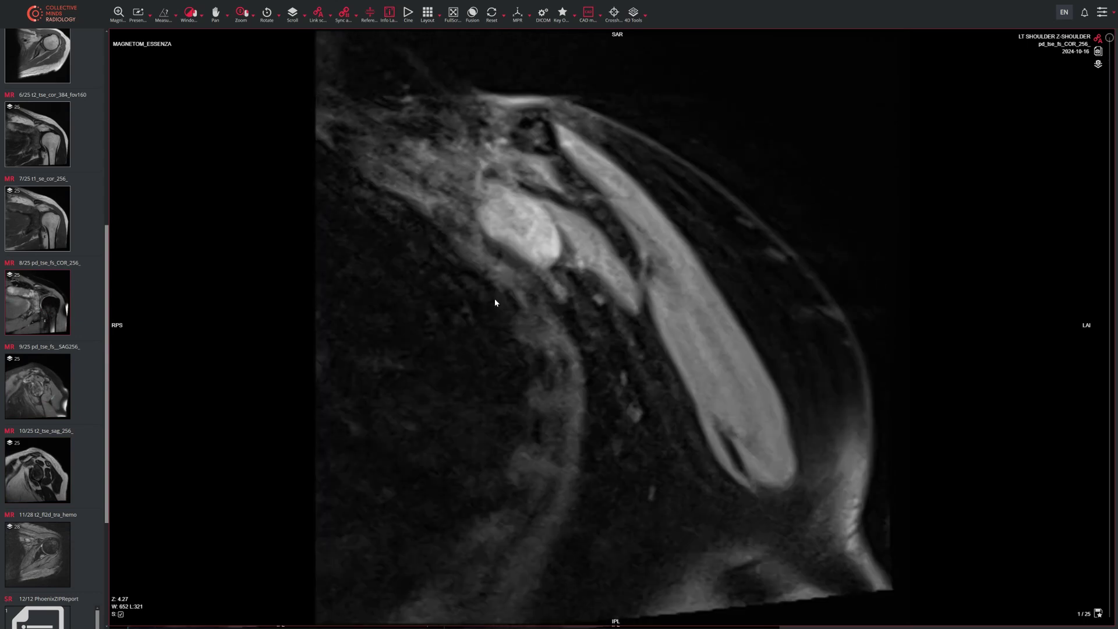
pyautogui.moveTo(39, 230); pyautogui.dragTo(487, 266)
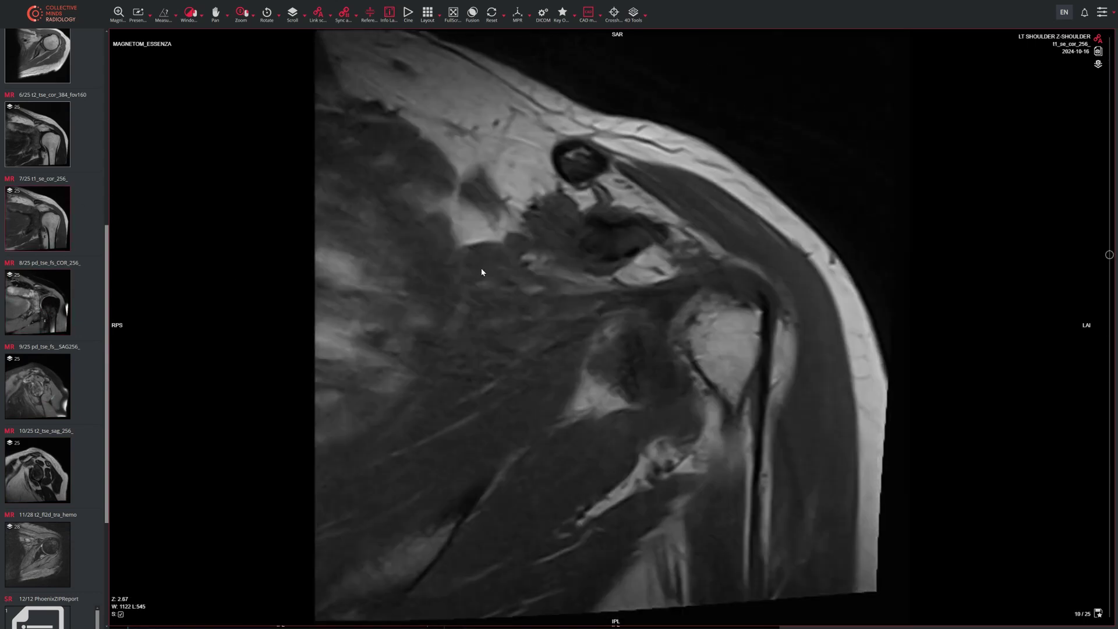
pyautogui.scroll(3, 38, 244)
pyautogui.moveTo(28, 189); pyautogui.dragTo(431, 259)
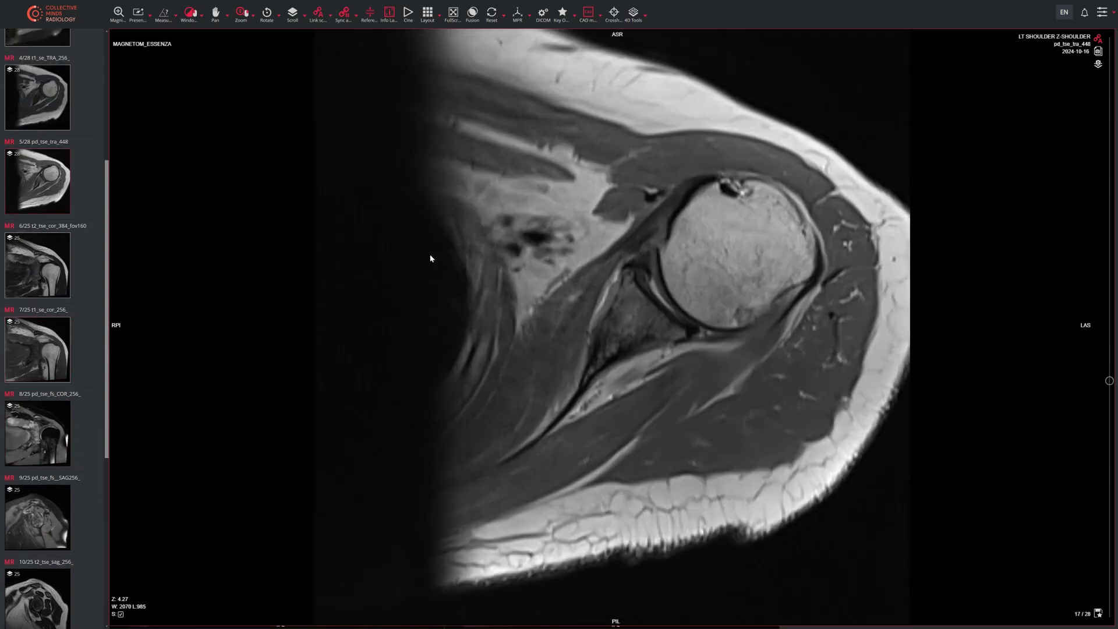
pyautogui.scroll(11, 431, 260)
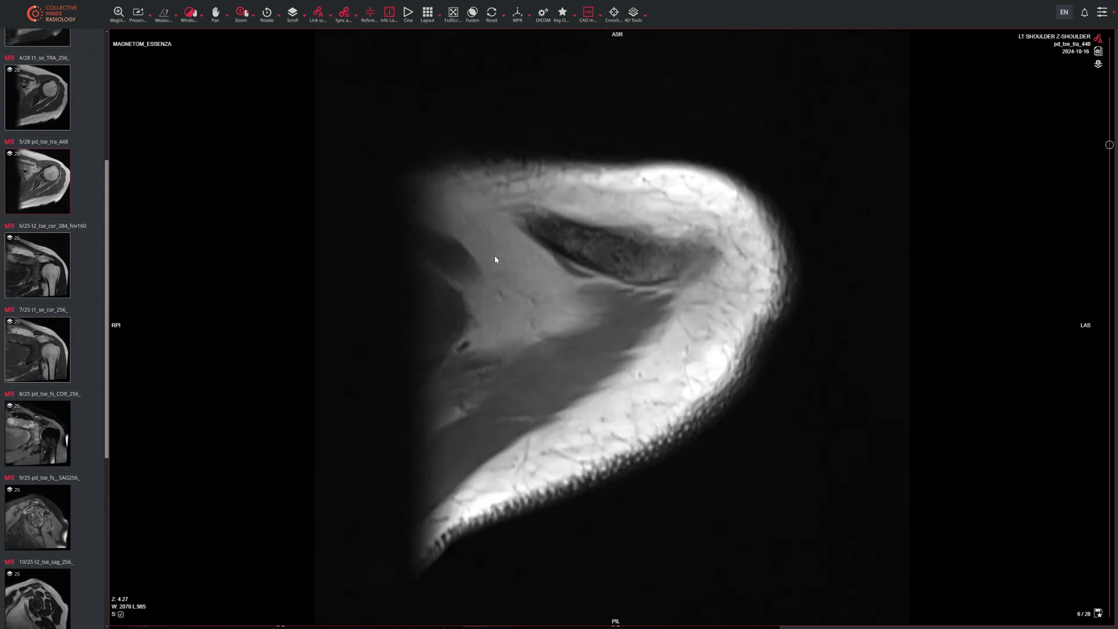
pyautogui.scroll(-8, 500, 261)
pyautogui.scroll(3, 37, 233)
pyautogui.moveTo(37, 229); pyautogui.dragTo(455, 239)
pyautogui.scroll(-6, 456, 239)
# - Load the localizer series and scroll through both localizers, stopping on the first at slice 4 of 6
pyautogui.moveTo(26, 89); pyautogui.dragTo(445, 222)
pyautogui.scroll(6, 445, 221)
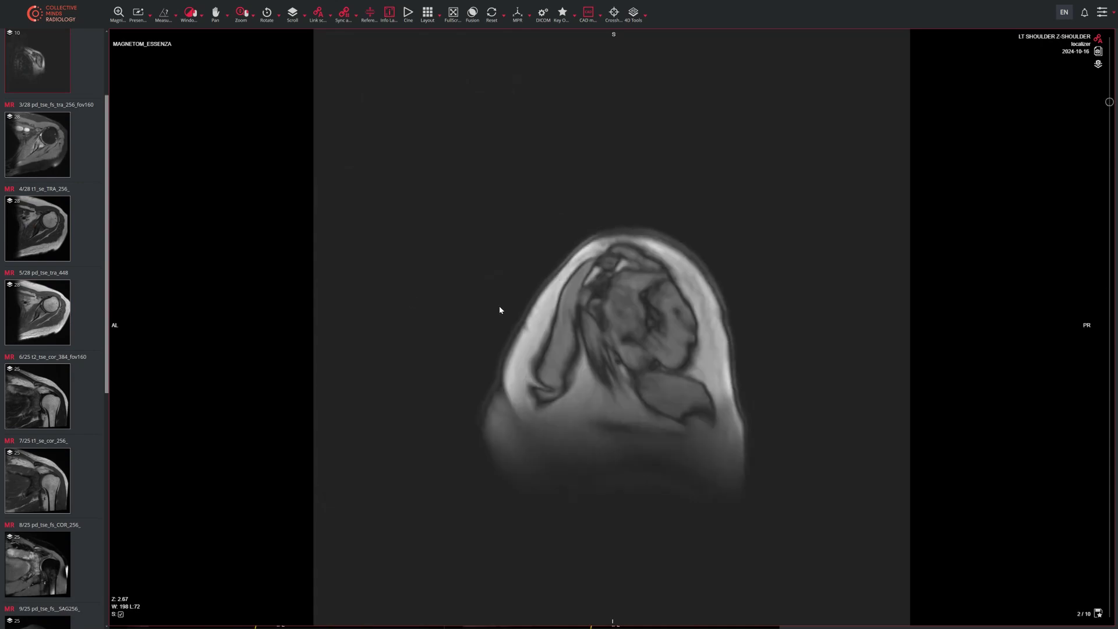
pyautogui.scroll(-4, 496, 313)
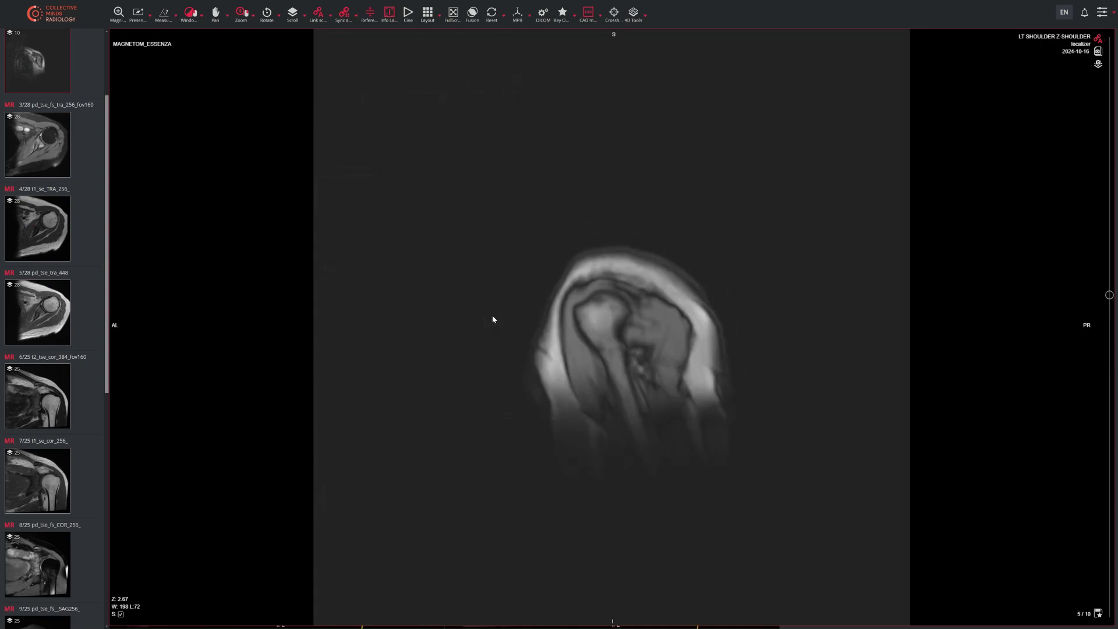
pyautogui.scroll(-1, 494, 328)
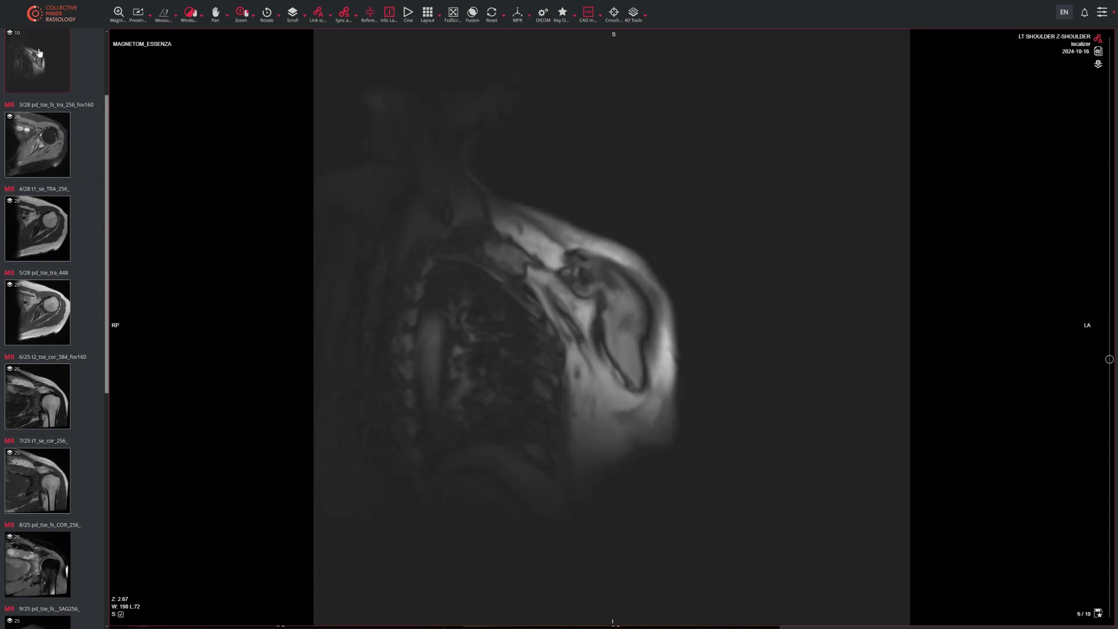
pyautogui.scroll(-4, 447, 261)
pyautogui.scroll(-3, 448, 266)
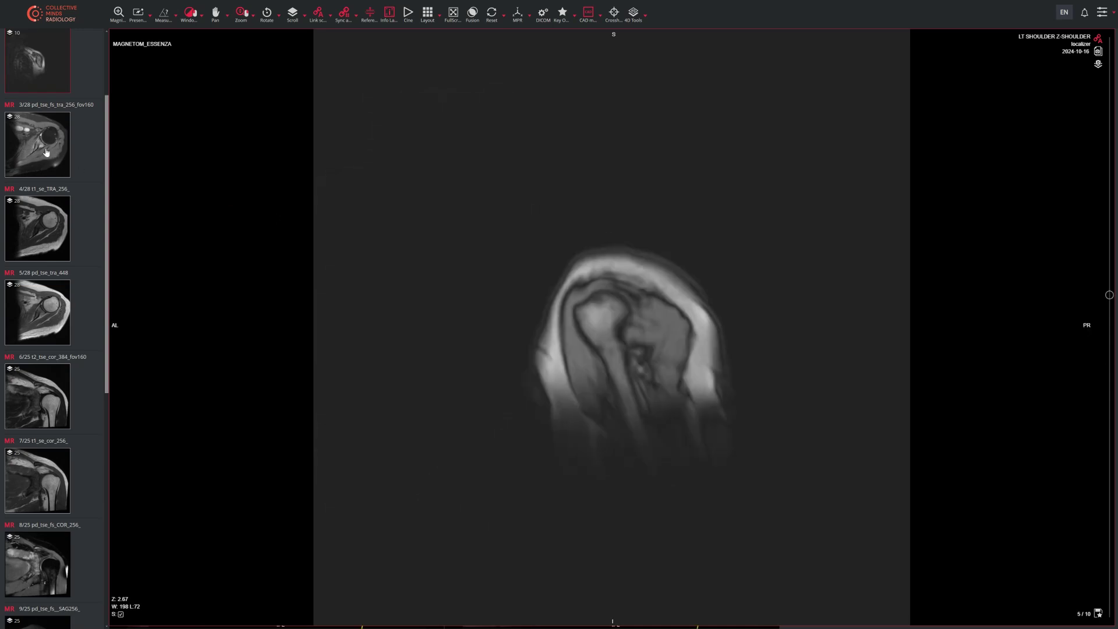
pyautogui.scroll(-5, 509, 377)
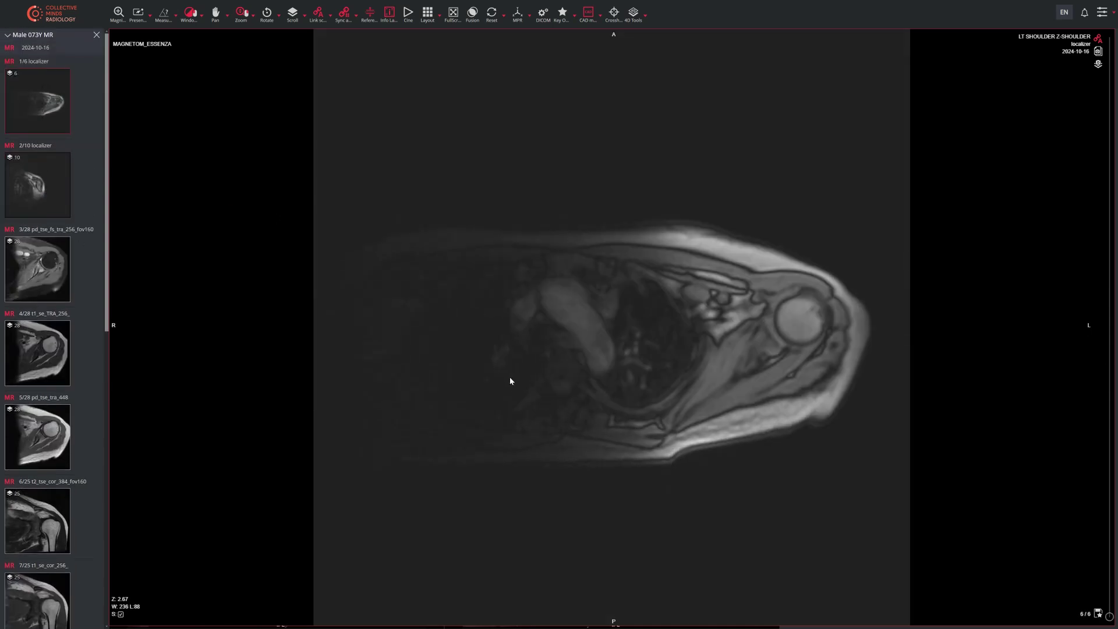
pyautogui.scroll(-5, 527, 362)
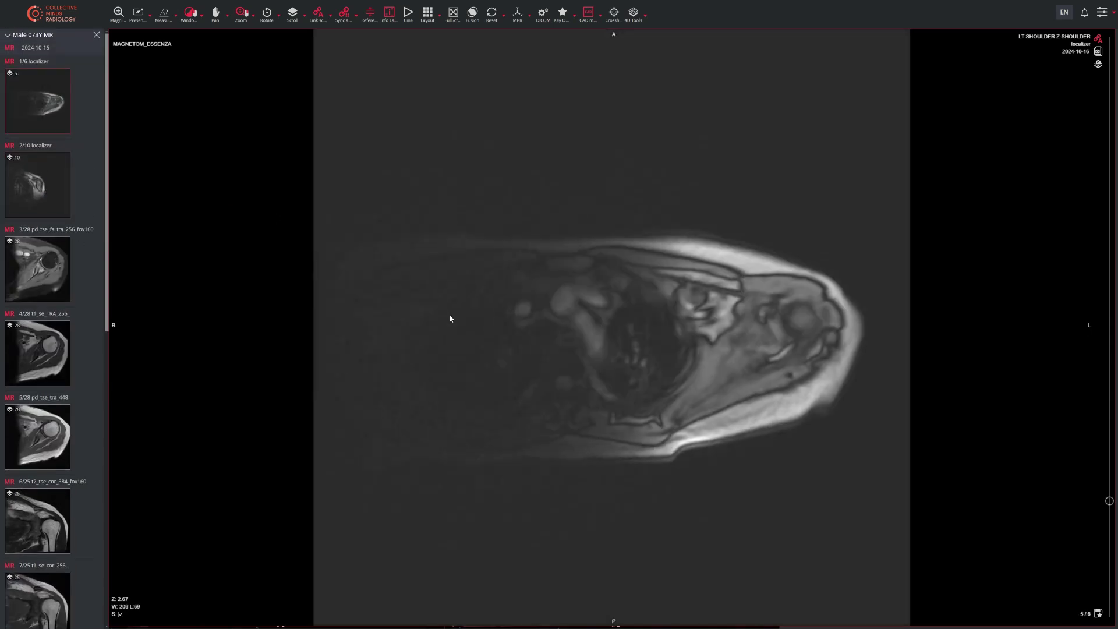
pyautogui.scroll(-5, 466, 334)
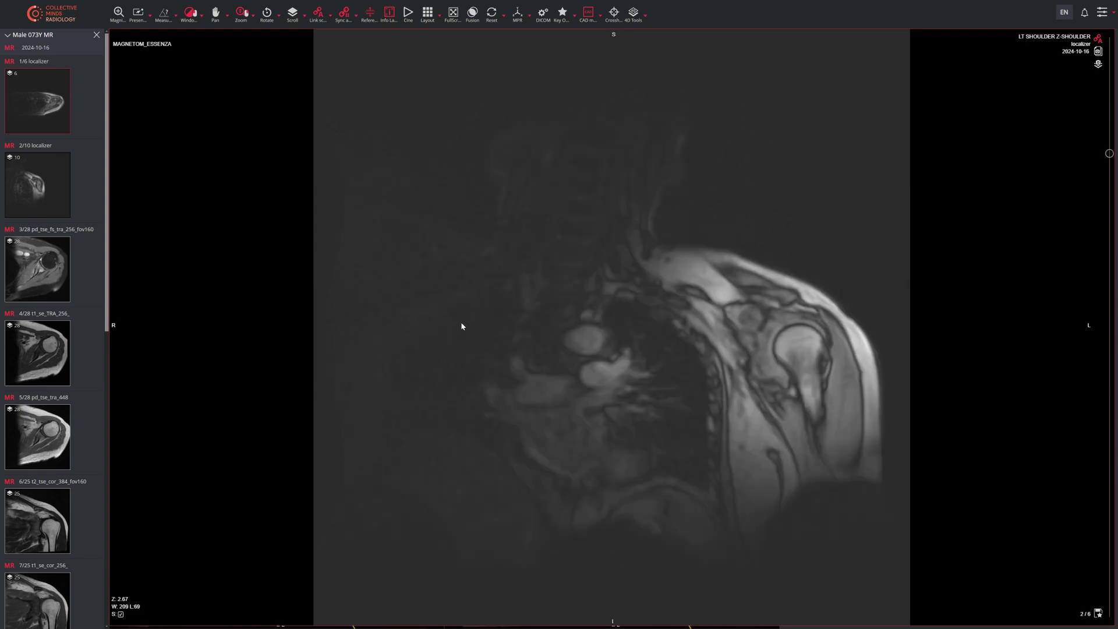
pyautogui.scroll(-4, 495, 343)
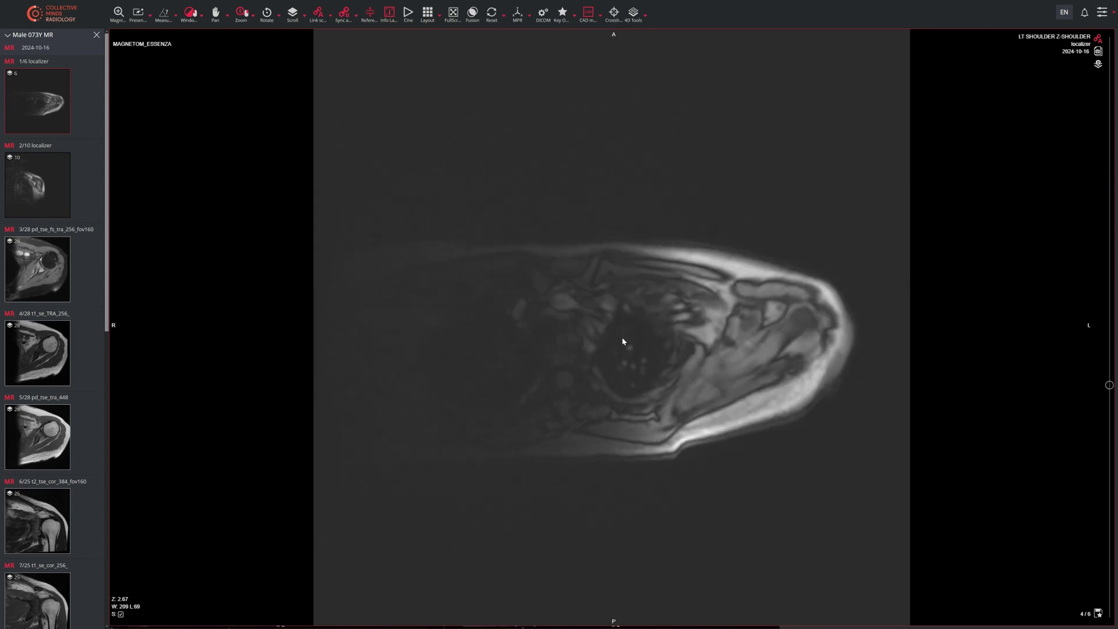
# - Exit full-screen and return to the MSK Radiology School tab showing the enlarged axial shoulder CT
pyautogui.press('F11')
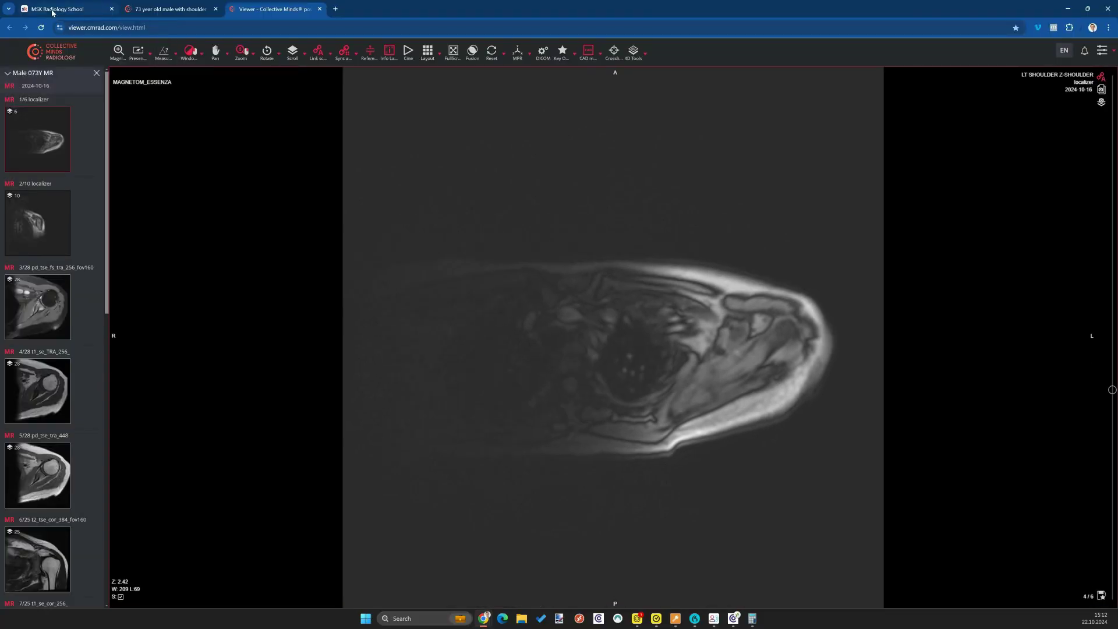
pyautogui.click(53, 9)
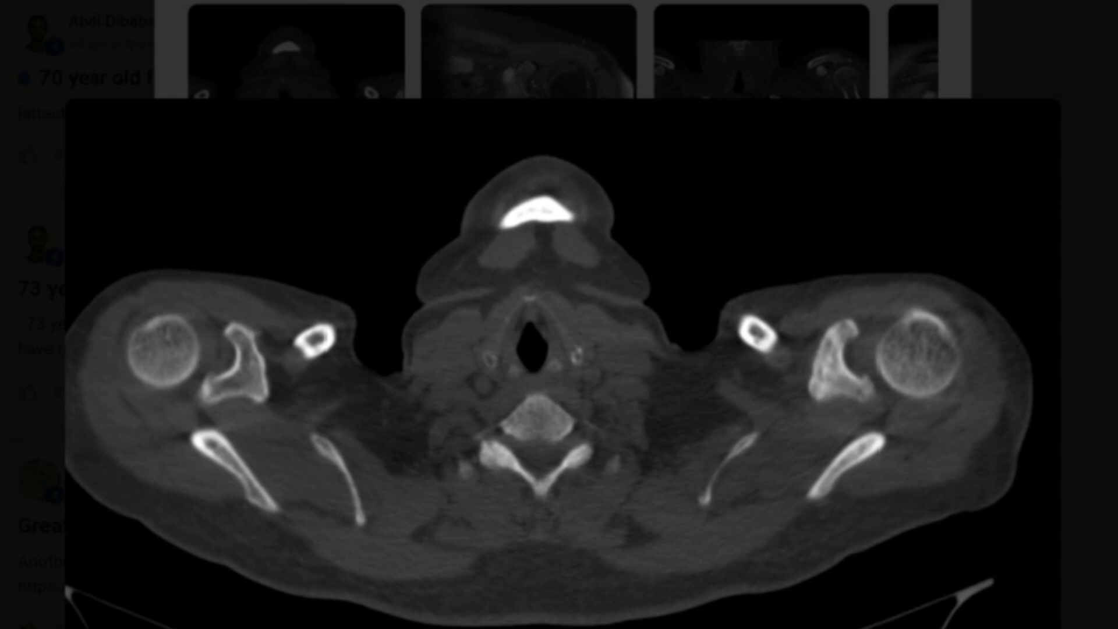
# - Advance the enlarged quiz image from the axial shoulder CT to the shoulder MRI
pyautogui.press('Right')
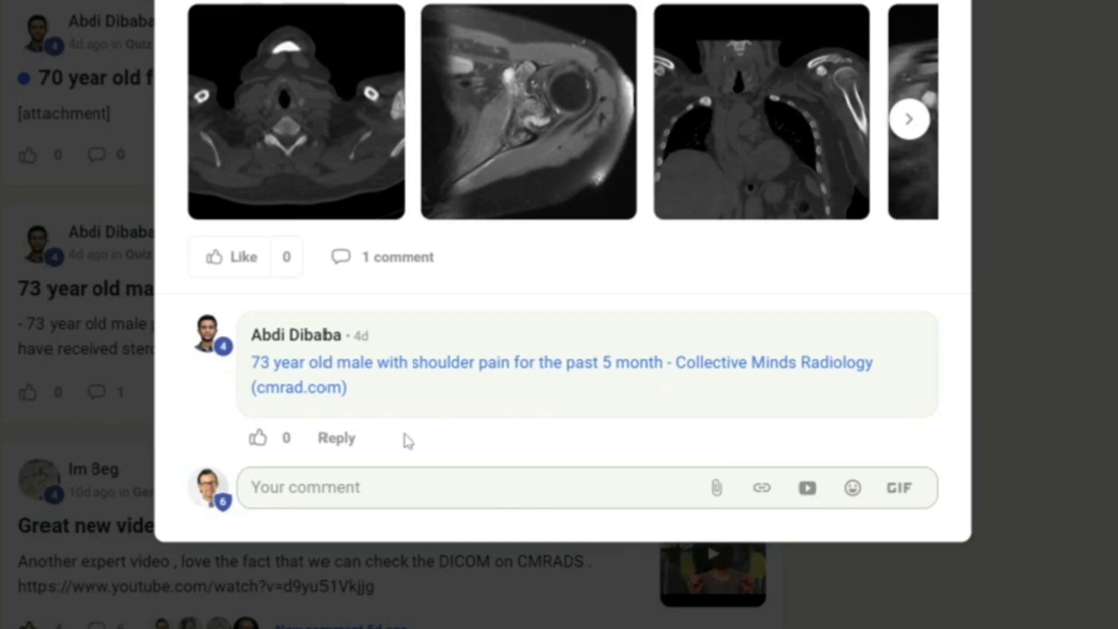
pyautogui.click(272, 97)
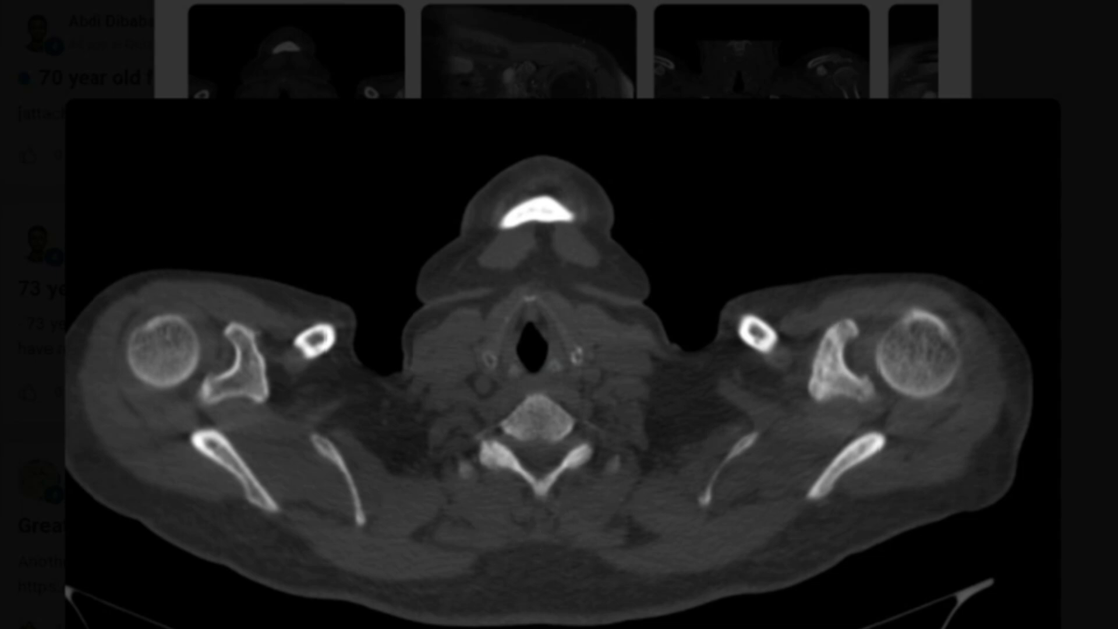
pyautogui.press('Escape')
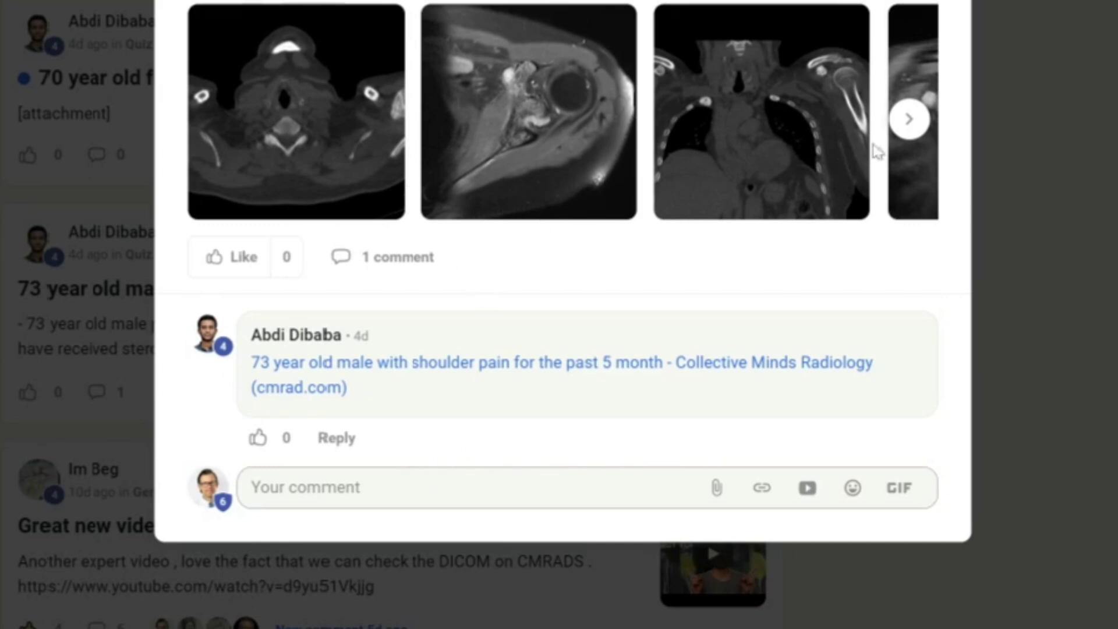
pyautogui.click(911, 122)
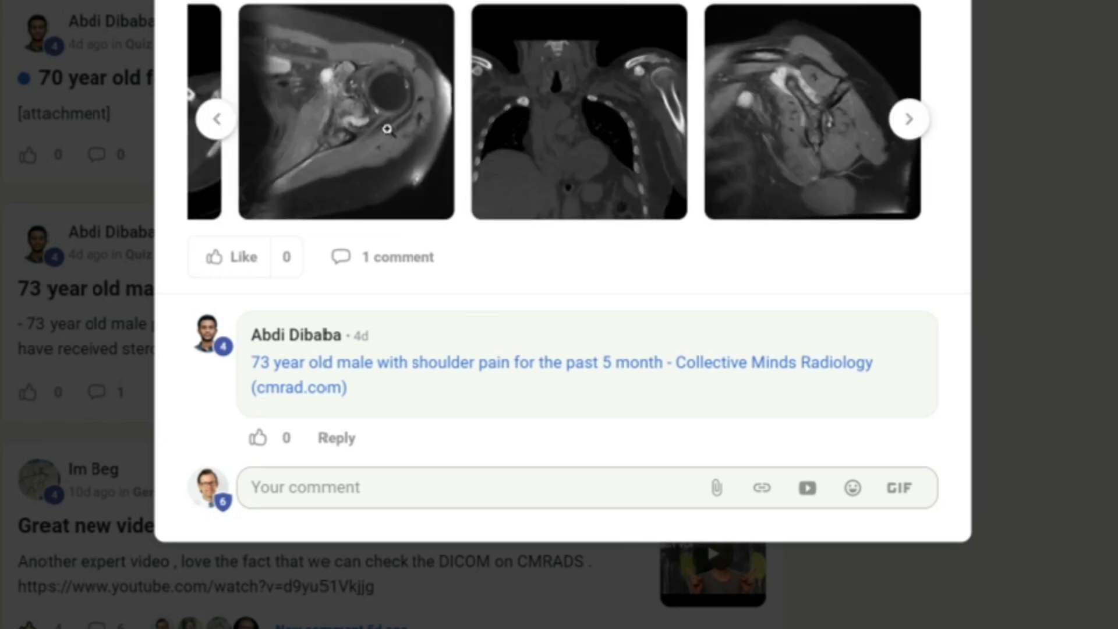
pyautogui.click(214, 120)
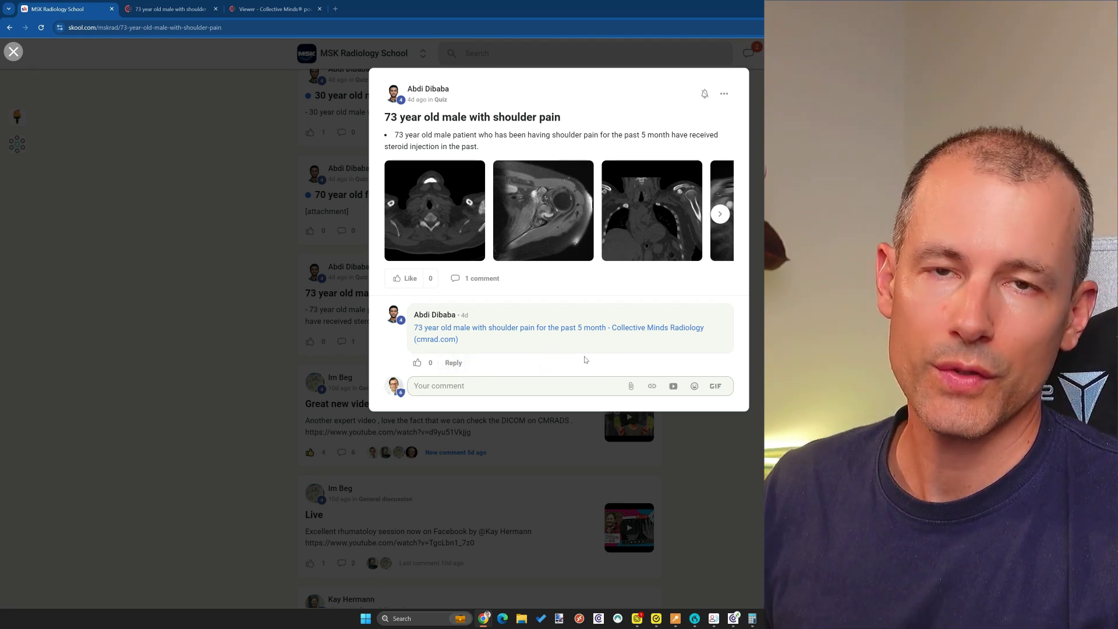
# - Close the shoulder-pain quiz post and view the community's About page with its 802 members and description
pyautogui.click(260, 205)
pyautogui.scroll(2, 310, 378)
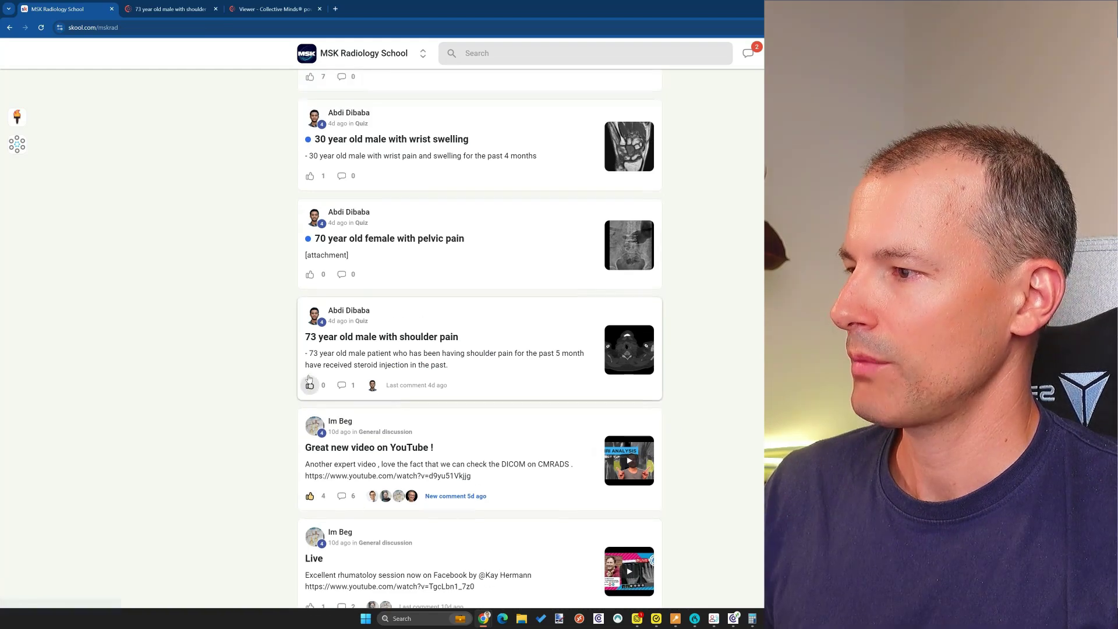
pyautogui.scroll(2, 510, 273)
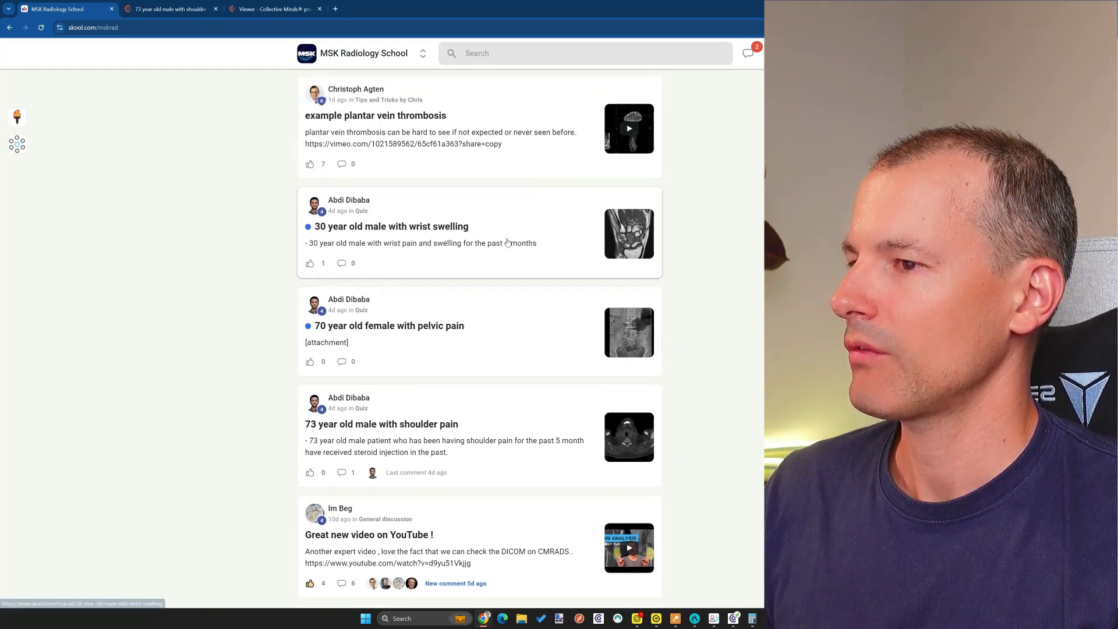
pyautogui.scroll(-2, 509, 273)
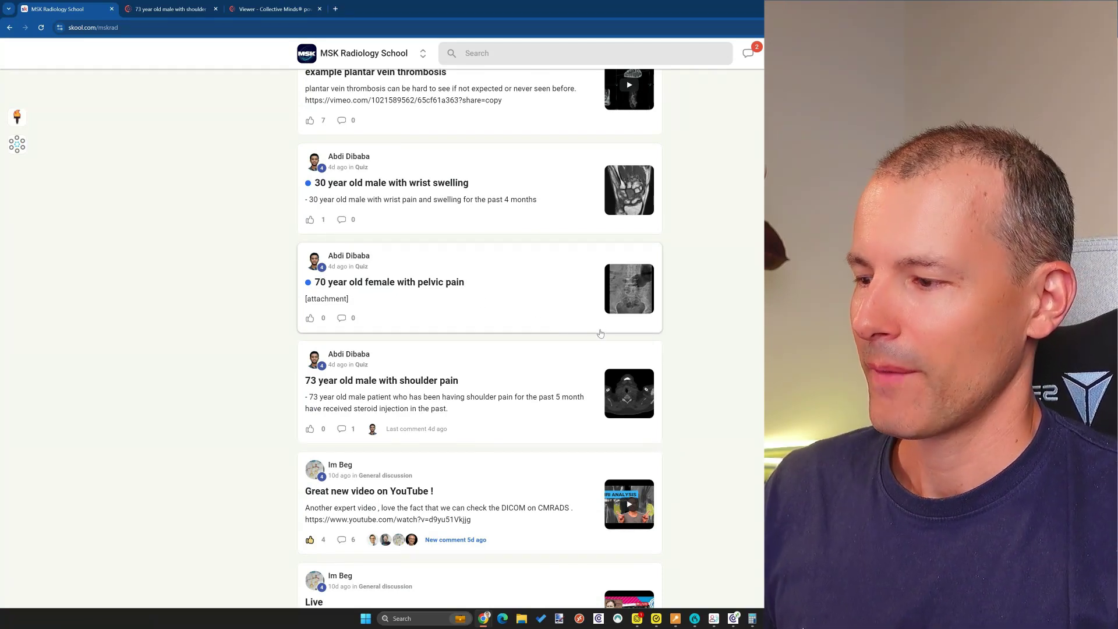
pyautogui.scroll(5, 578, 367)
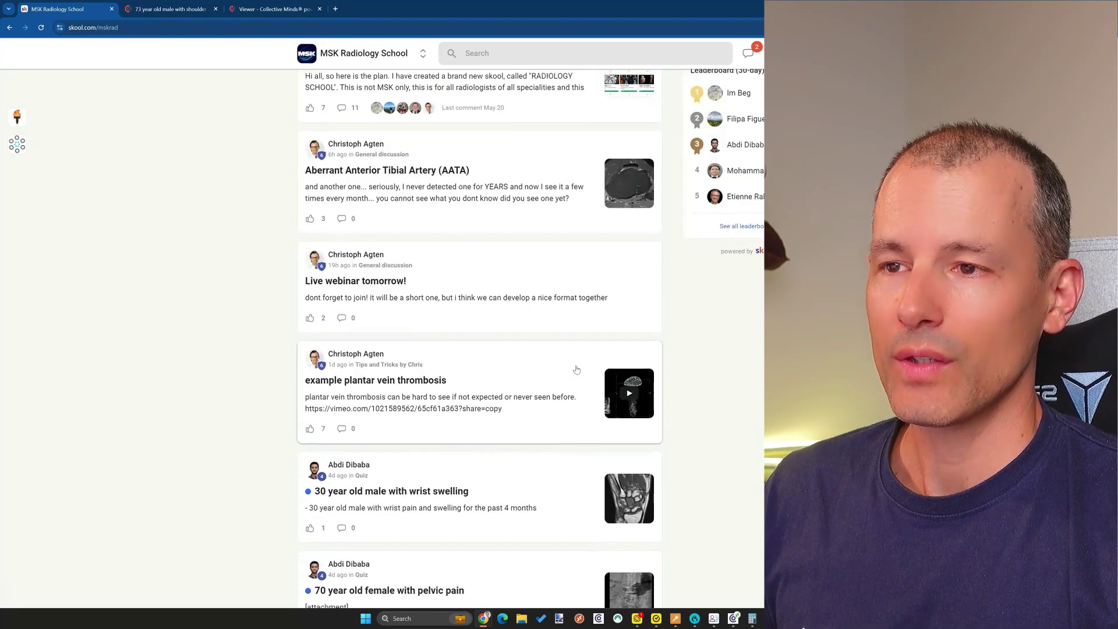
pyautogui.scroll(5, 576, 370)
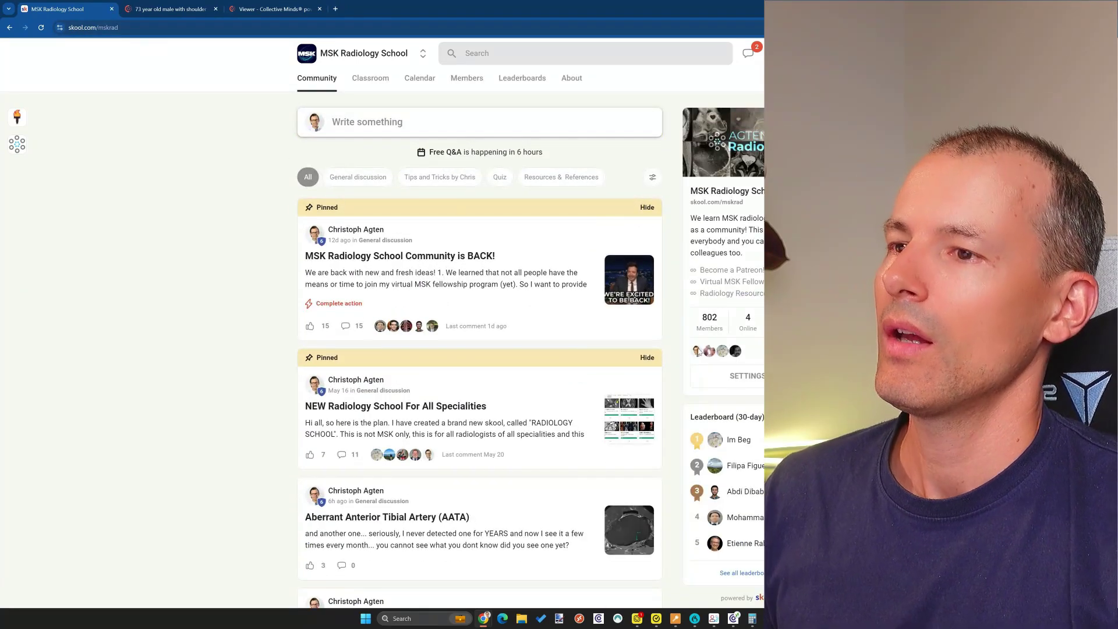
pyautogui.click(571, 78)
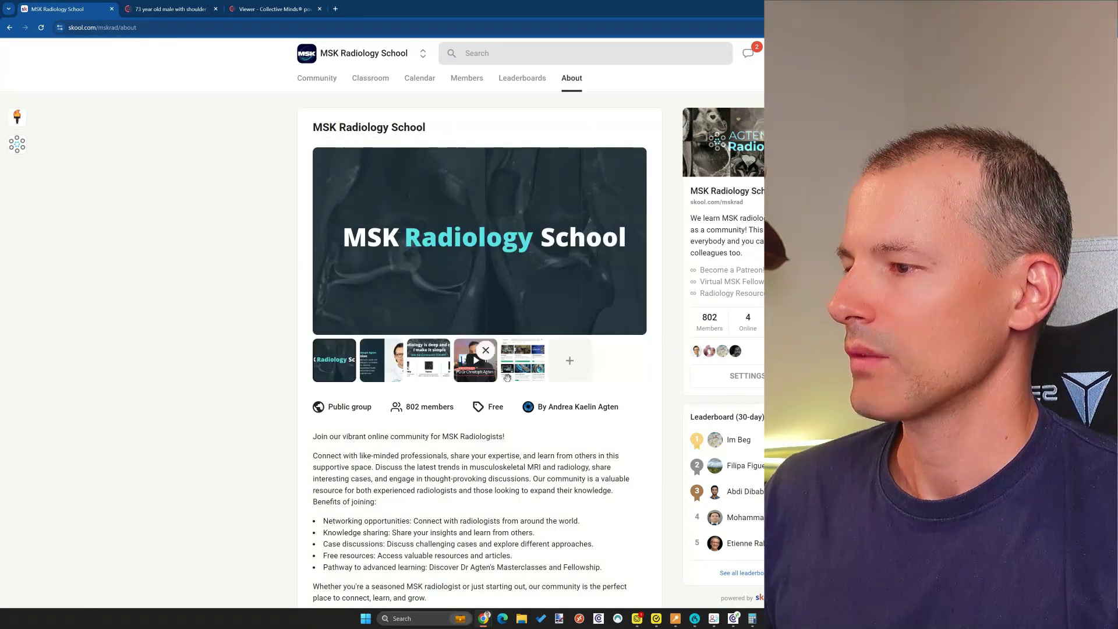
pyautogui.scroll(-3, 526, 521)
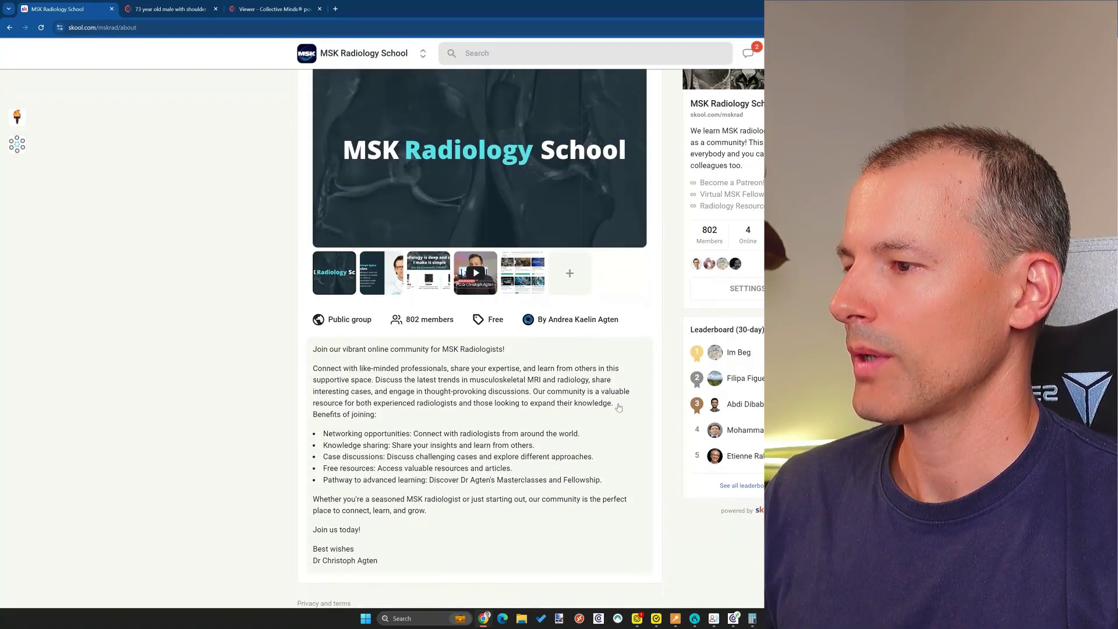